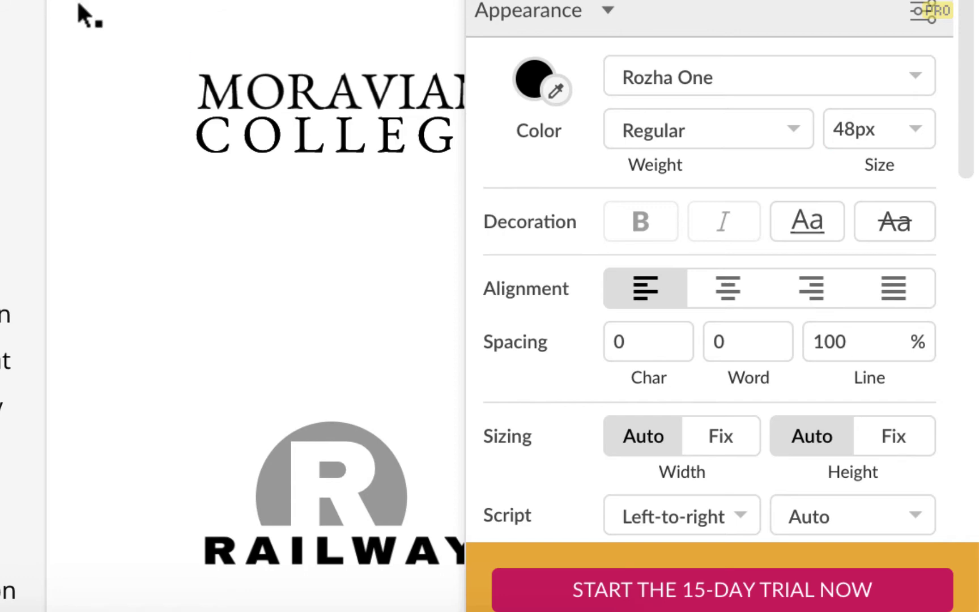
# - Enable Autoscale Font for the Industries text, scale it down, and place it closer beneath Merriweather
pyautogui.scroll(-6, 688, 170)
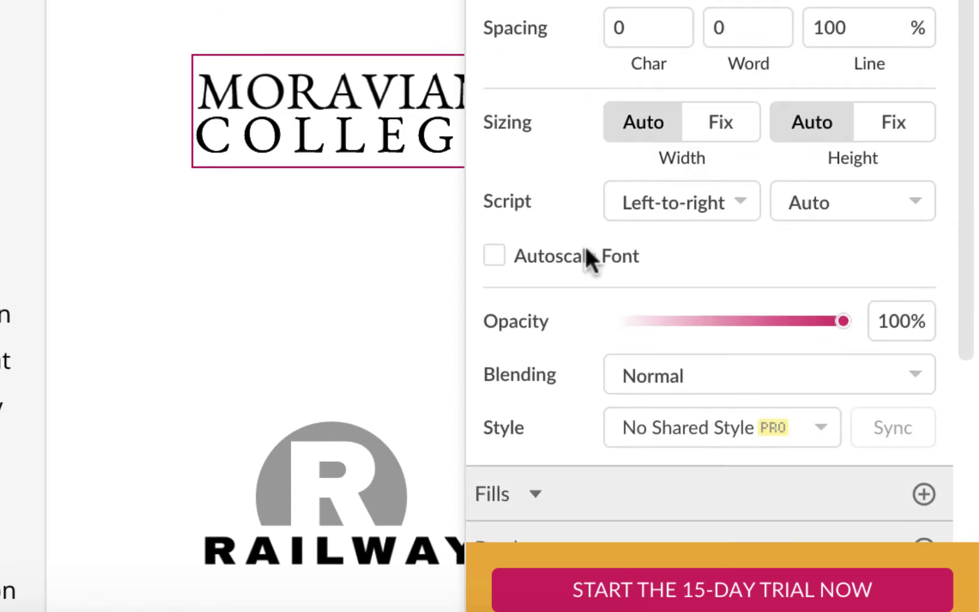
pyautogui.click(493, 255)
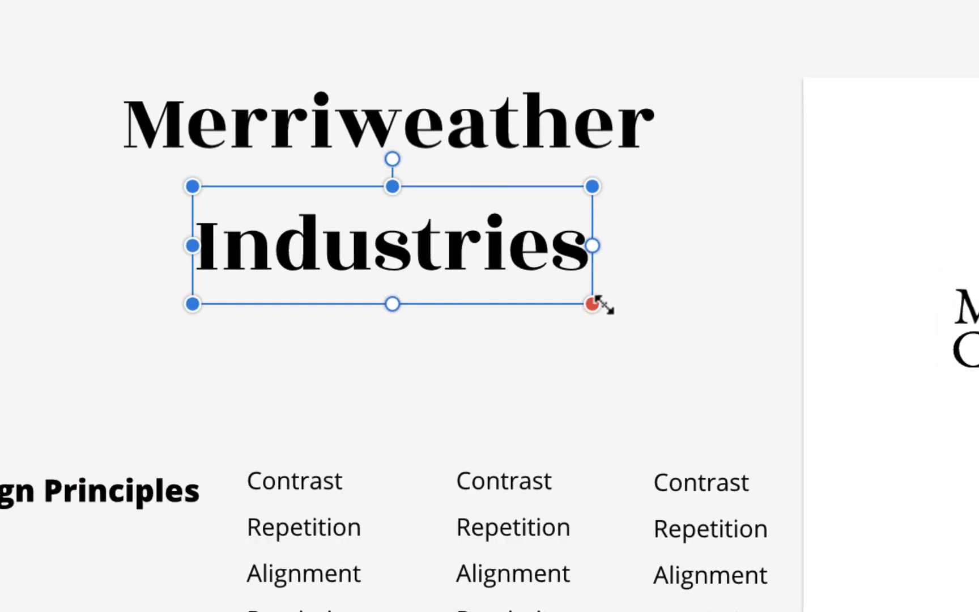
pyautogui.moveTo(589, 303); pyautogui.dragTo(473, 281)
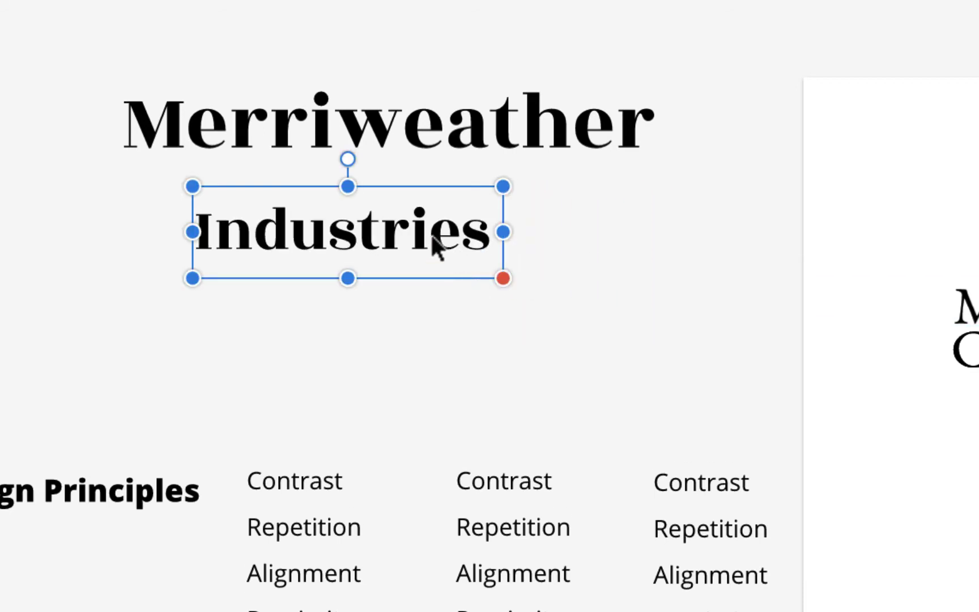
pyautogui.moveTo(446, 237); pyautogui.dragTo(485, 204)
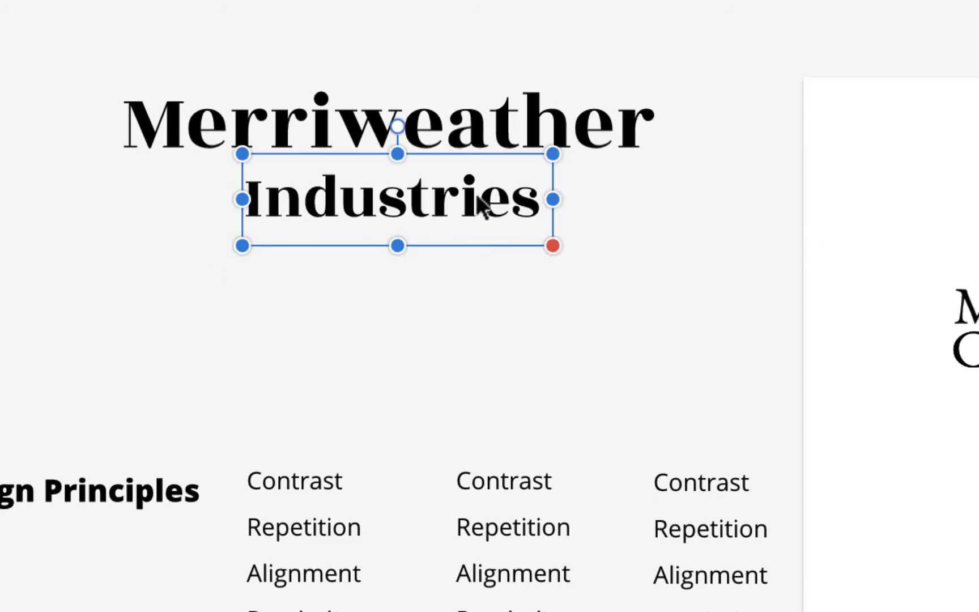
pyautogui.click(538, 318)
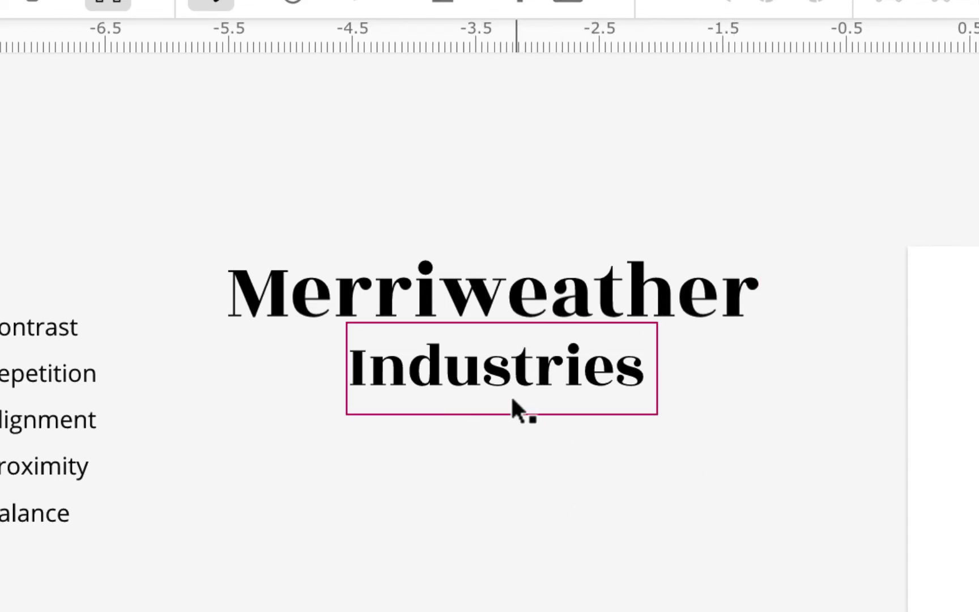
# - Shrink the Industries text further to 30px and recentre it beneath Merriweather
pyautogui.click(574, 389)
pyautogui.moveTo(656, 416); pyautogui.dragTo(610, 401)
pyautogui.moveTo(528, 376); pyautogui.dragTo(554, 376)
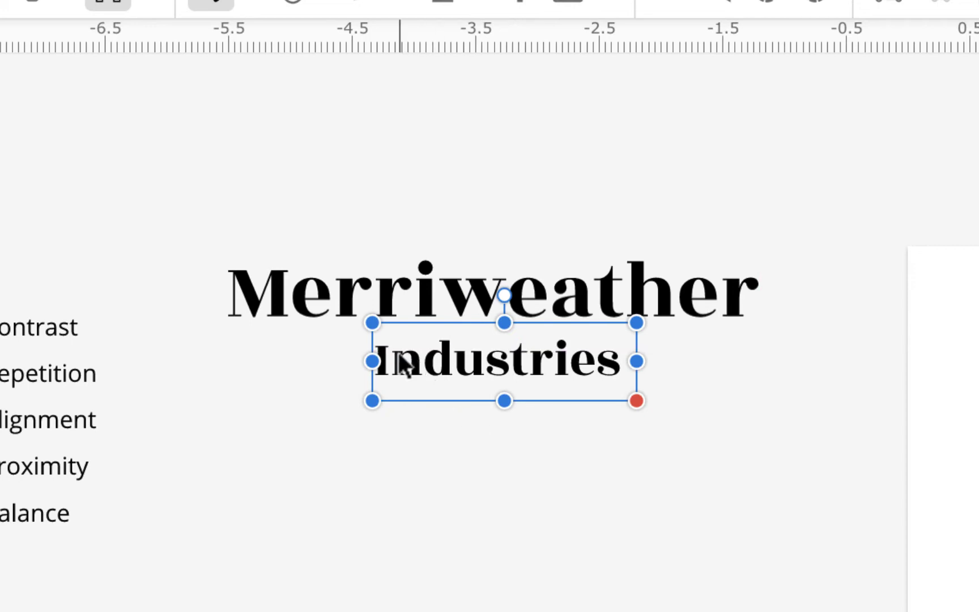
pyautogui.click(546, 501)
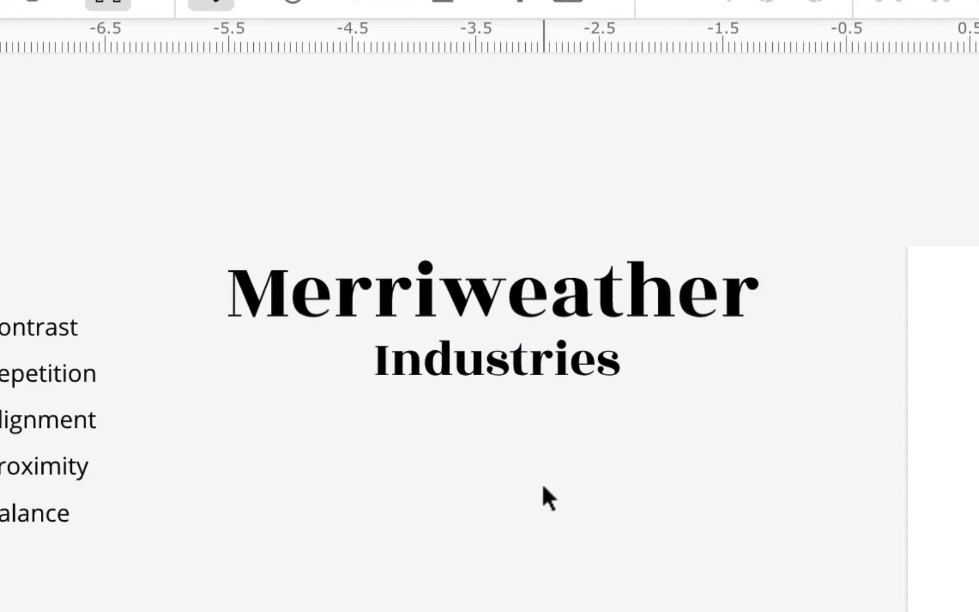
# - Change the font of the Industries text to the web font Archivo
pyautogui.click(554, 372)
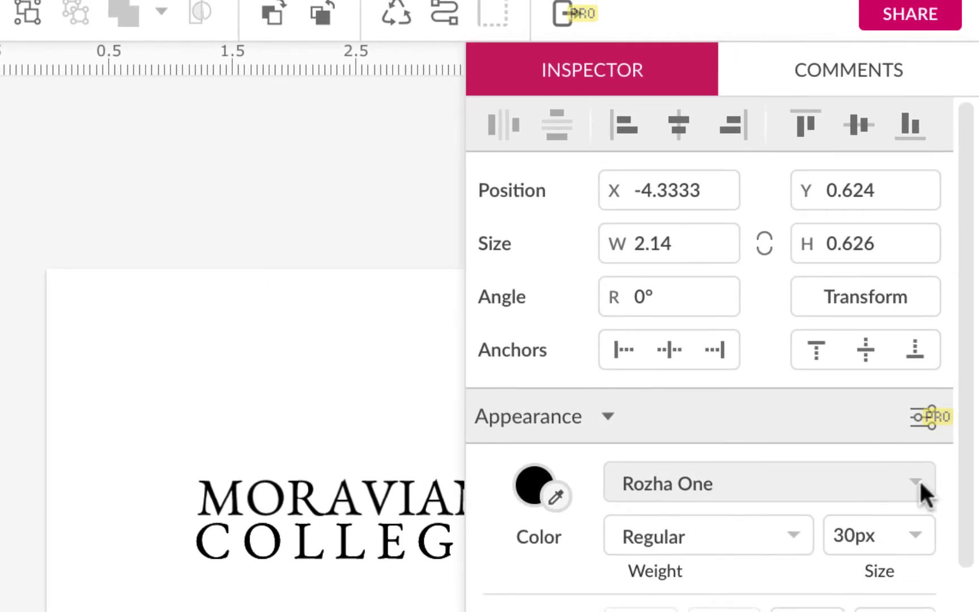
pyautogui.click(918, 479)
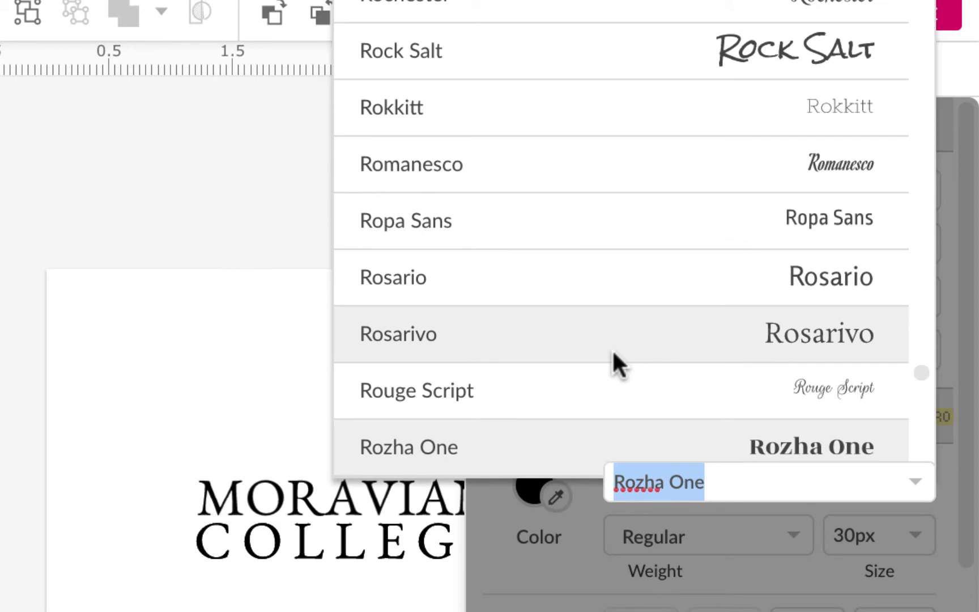
pyautogui.write('ar')
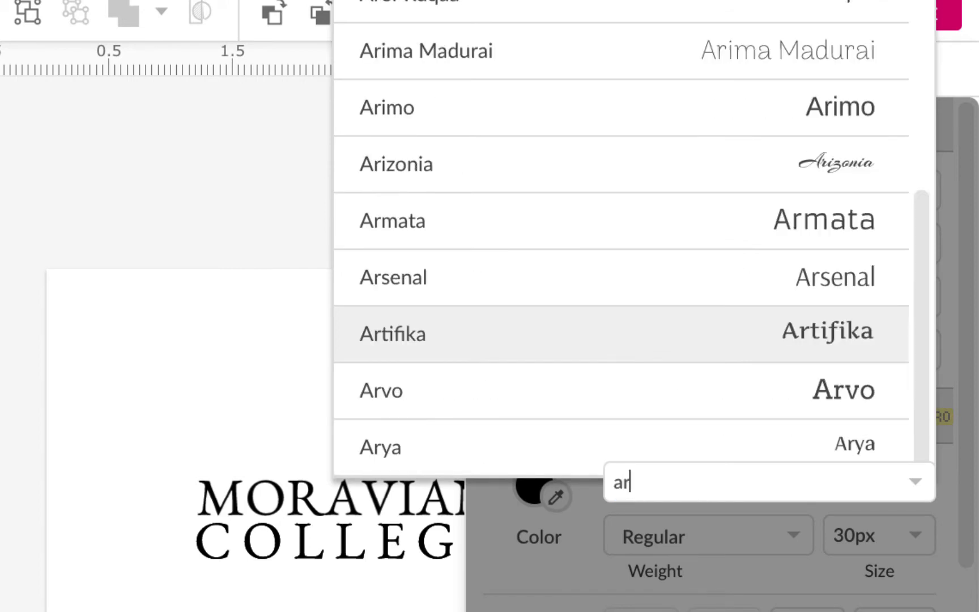
pyautogui.write('ch')
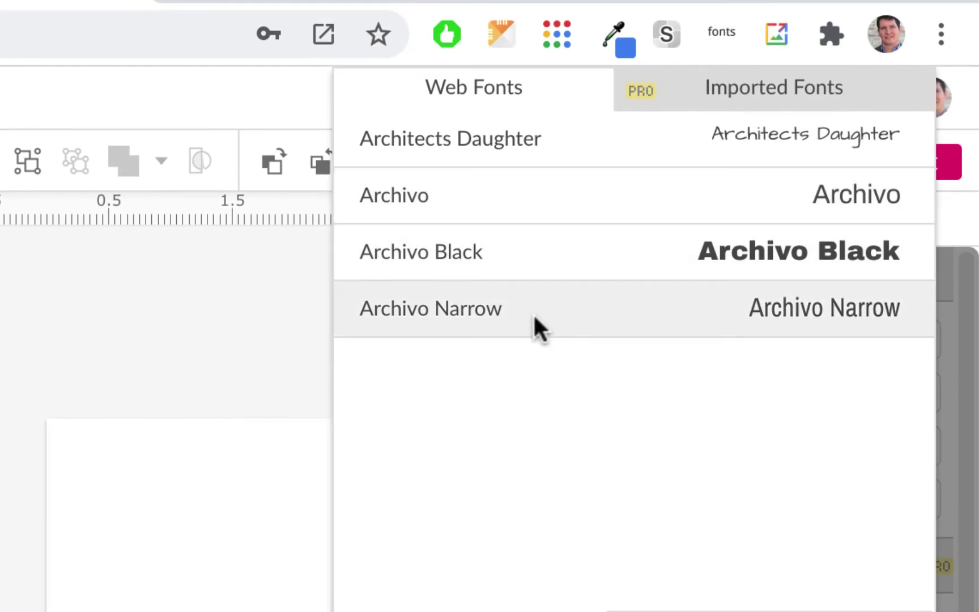
pyautogui.click(402, 194)
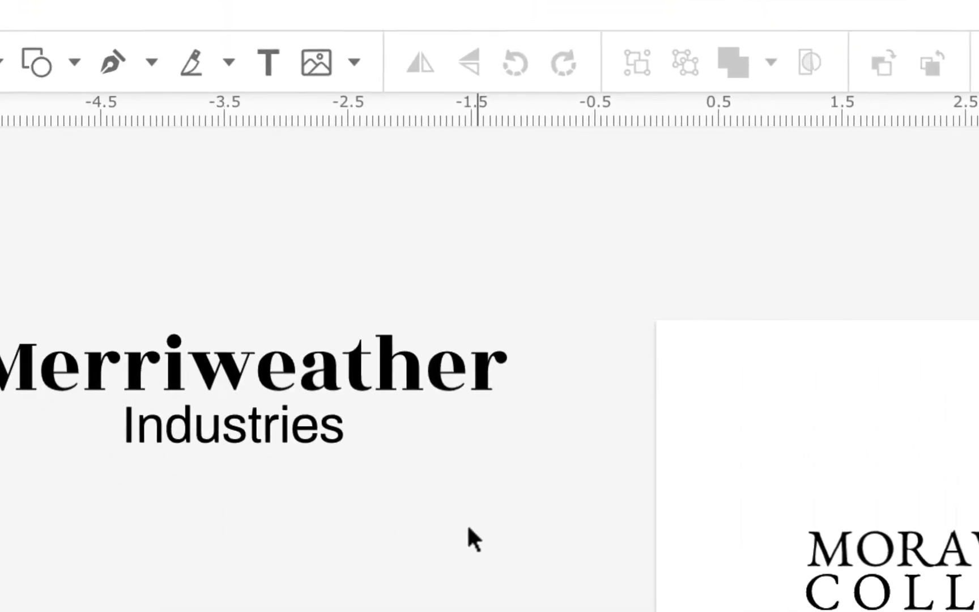
# - Recentre the Industries text beneath Merriweather and set its width and height sizing to Auto
pyautogui.click(308, 439)
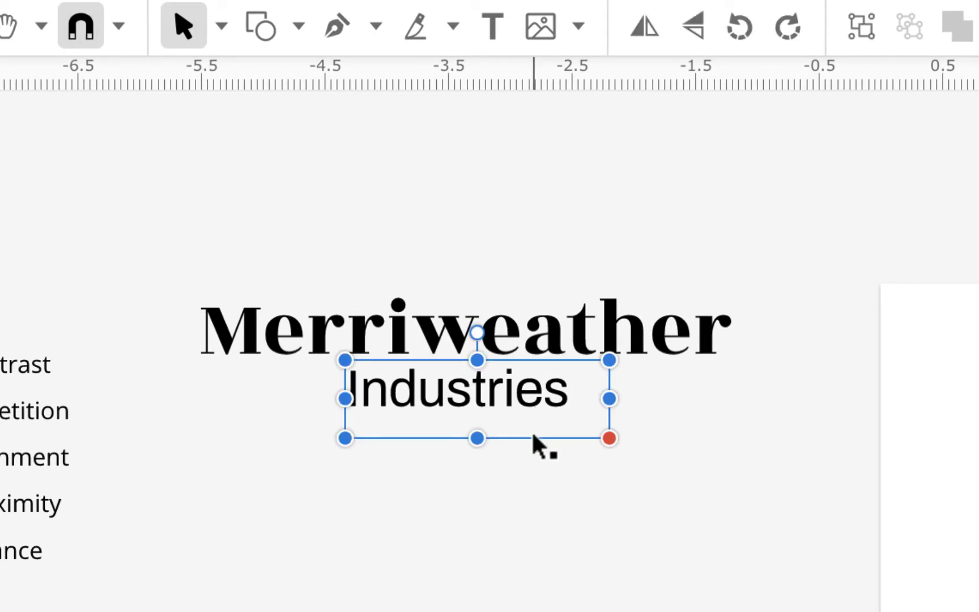
pyautogui.moveTo(532, 435); pyautogui.dragTo(530, 404)
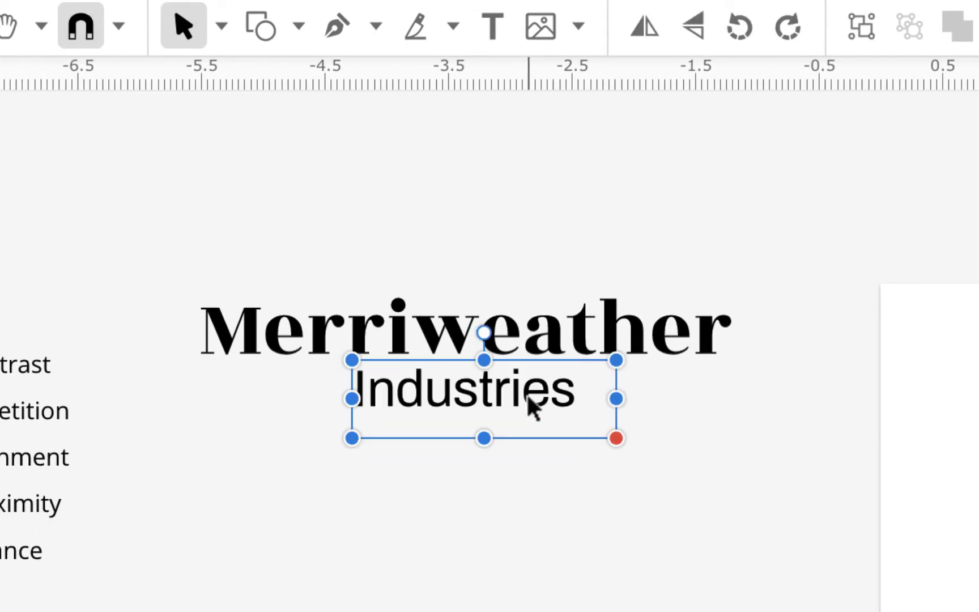
pyautogui.click(577, 512)
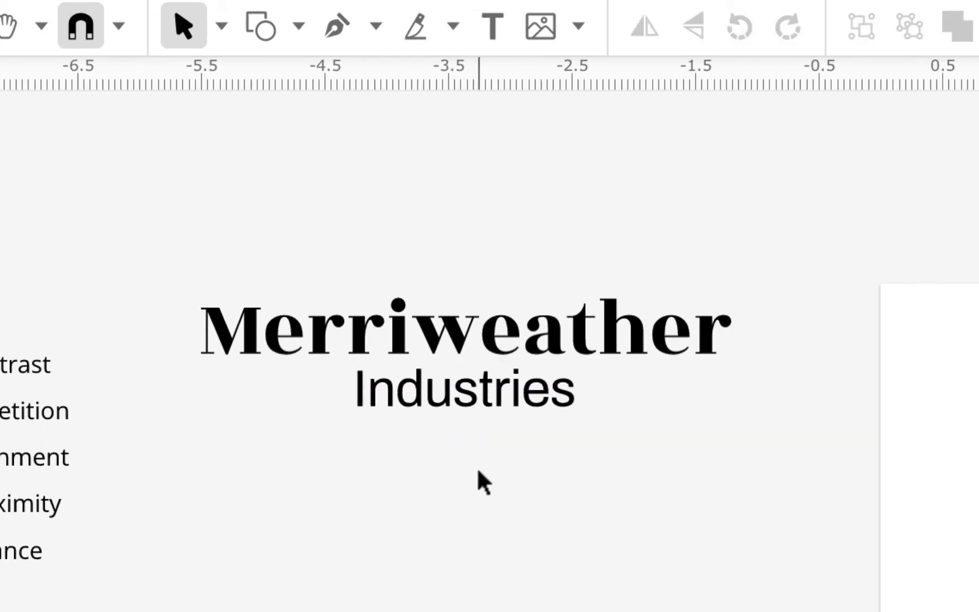
pyautogui.click(521, 405)
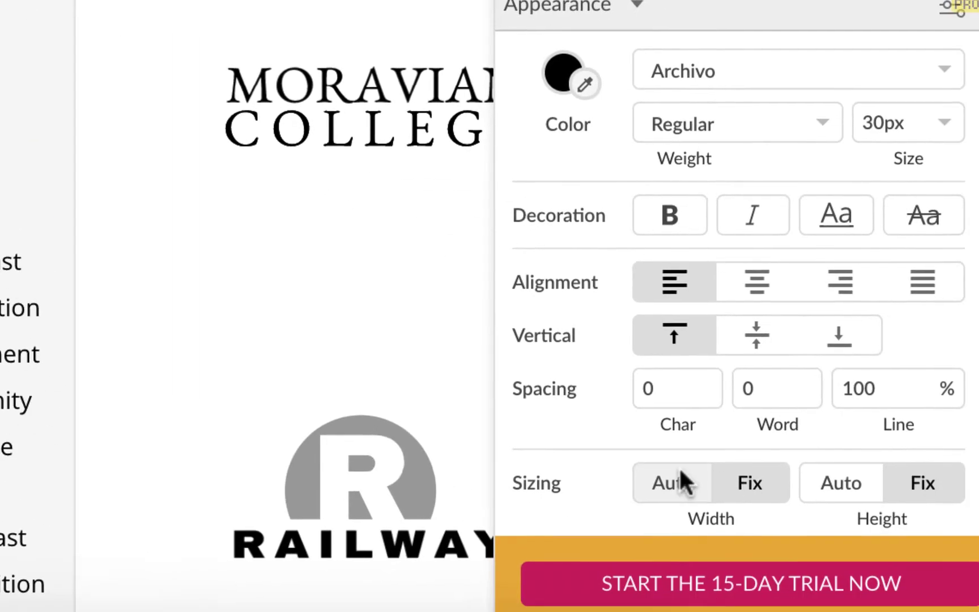
pyautogui.click(638, 465)
pyautogui.click(799, 467)
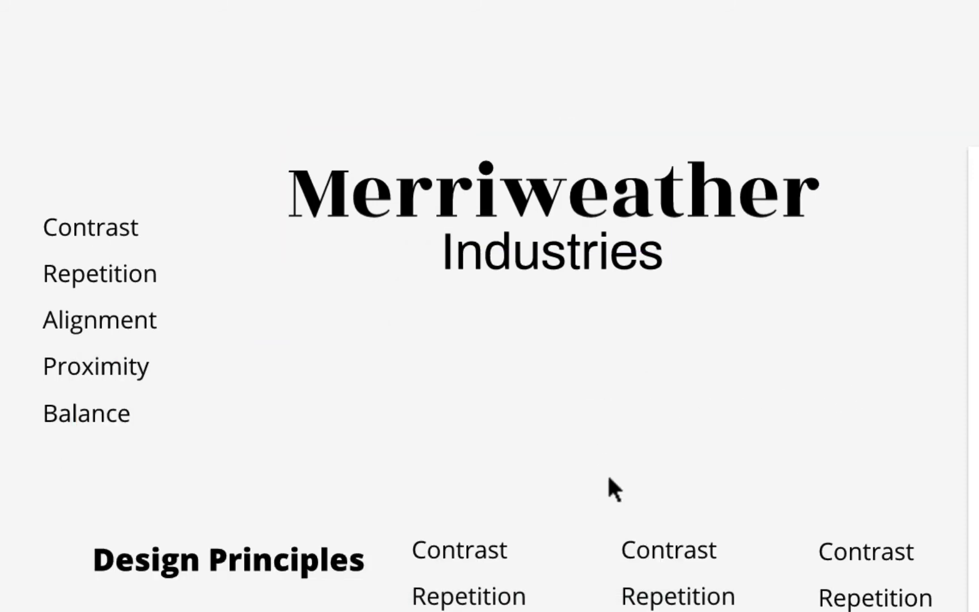
# - Increase the character spacing of the Industries text to 0.2
pyautogui.click(628, 265)
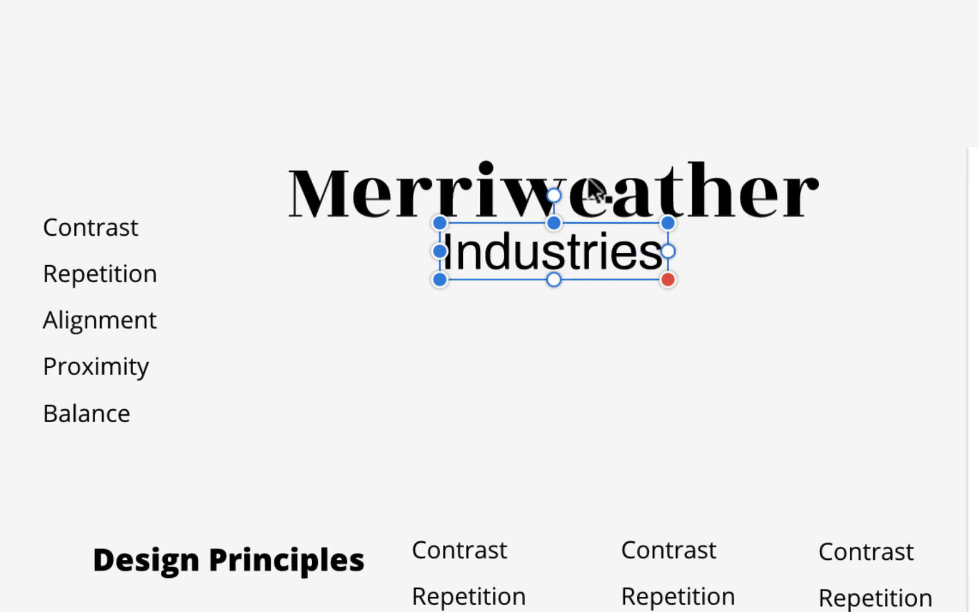
pyautogui.click(599, 106)
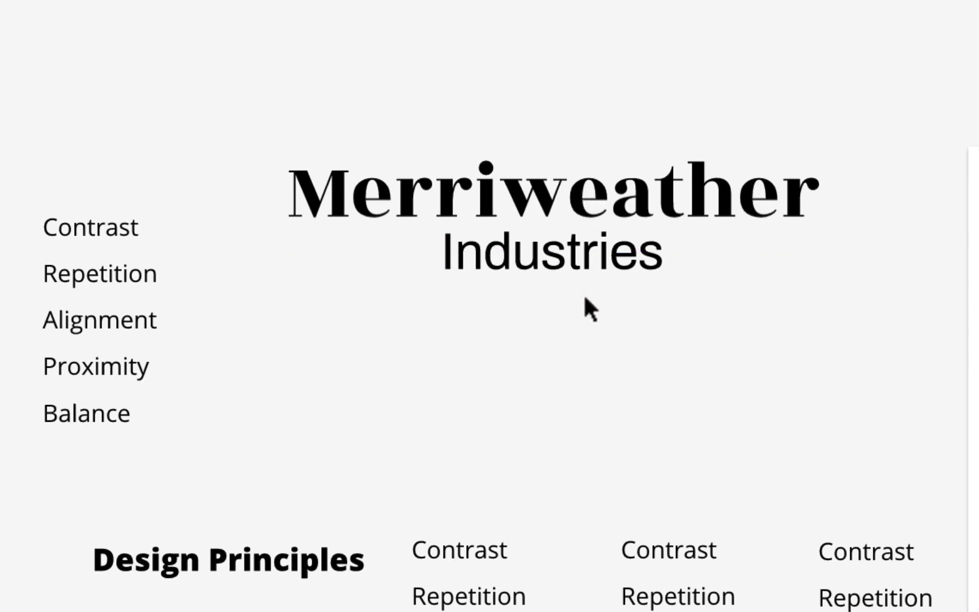
pyautogui.click(607, 249)
pyautogui.click(607, 267)
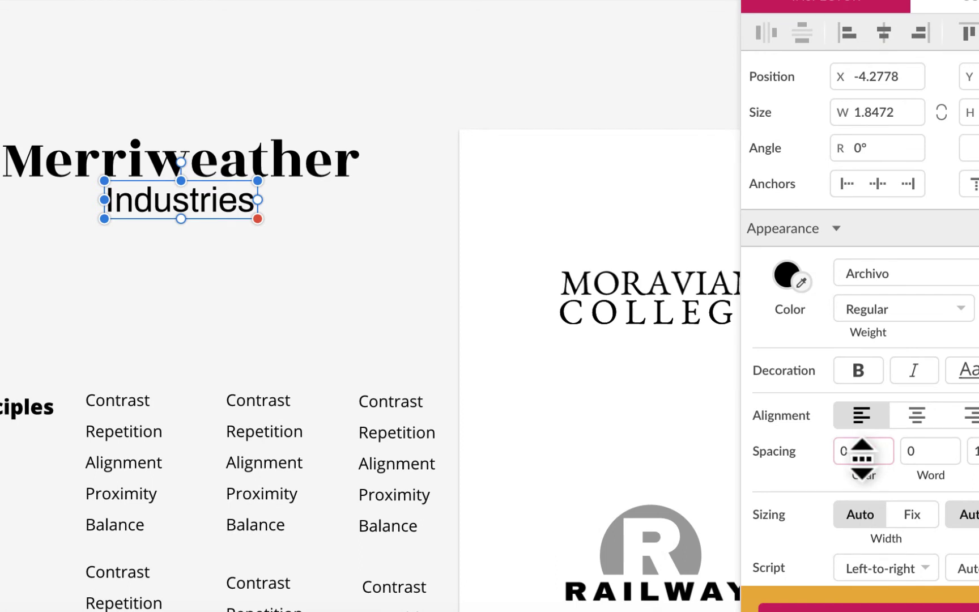
pyautogui.moveTo(861, 460); pyautogui.dragTo(860, 431)
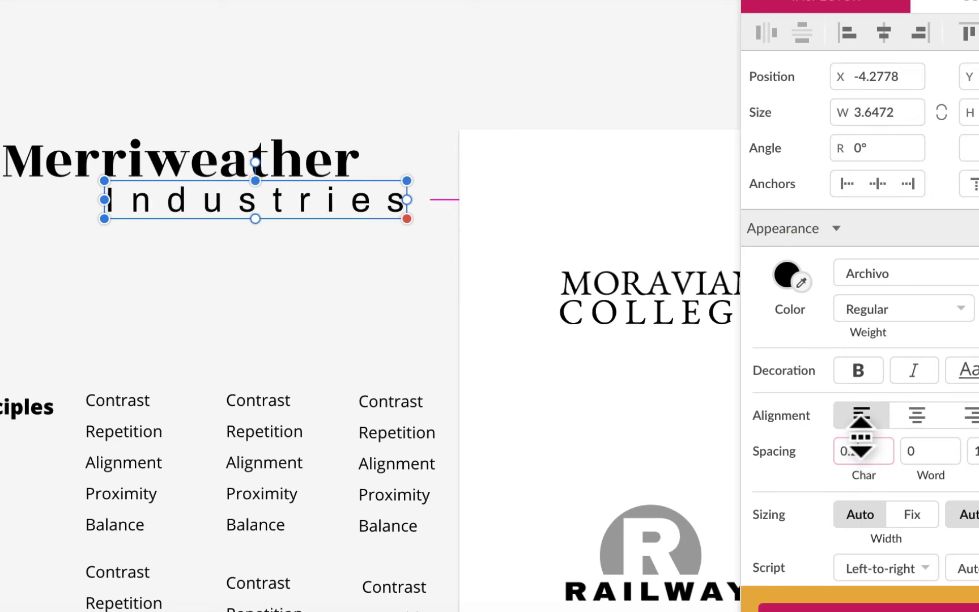
pyautogui.click(387, 287)
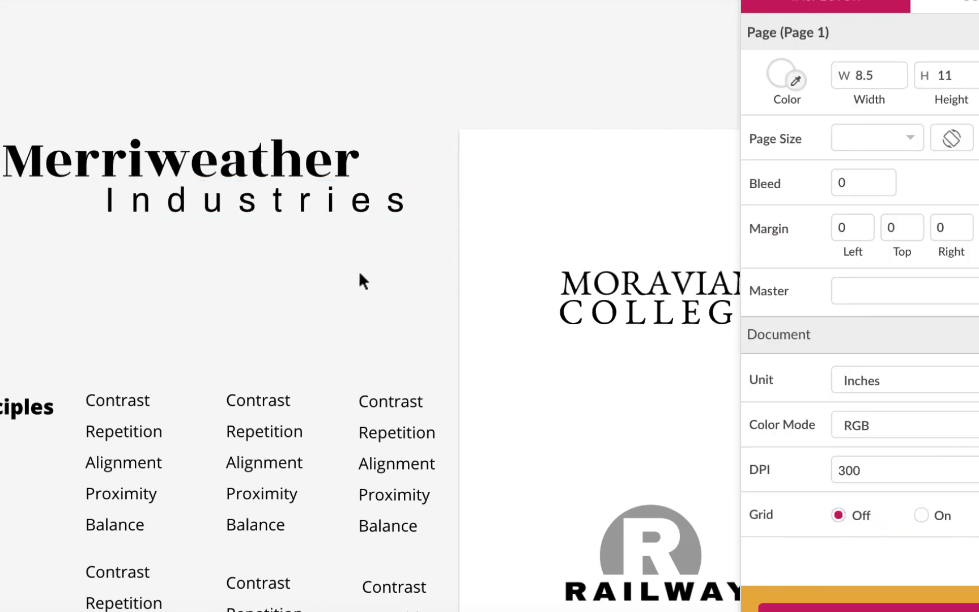
# - Move the letterspaced Industries text slightly lower and centre it beneath Merriweather
pyautogui.moveTo(245, 211)
pyautogui.mouseDown()
pyautogui.moveTo(267, 215)
pyautogui.moveTo(250, 210)
pyautogui.mouseUp()
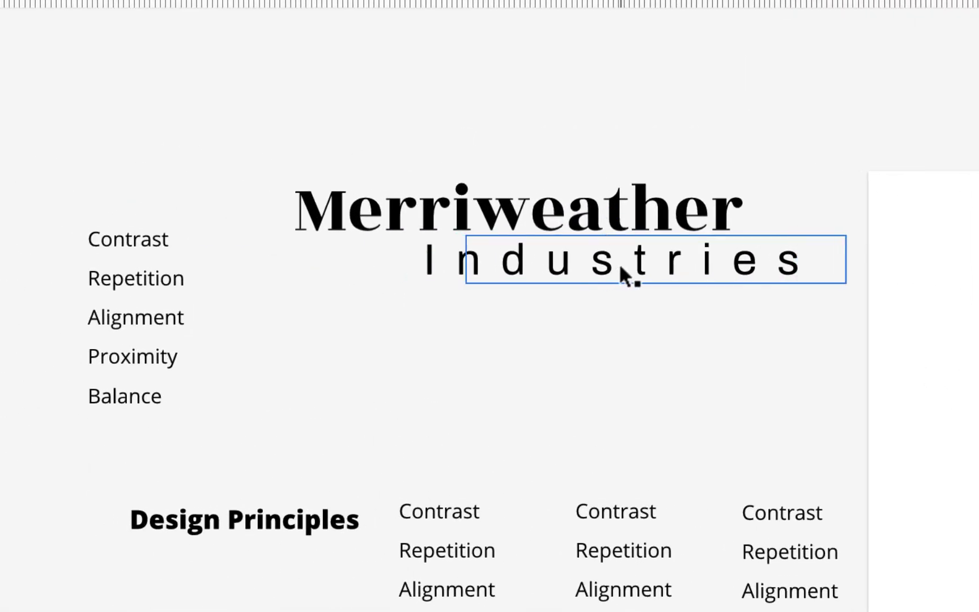
pyautogui.moveTo(607, 272); pyautogui.dragTo(478, 269)
pyautogui.click(631, 382)
pyautogui.click(562, 303)
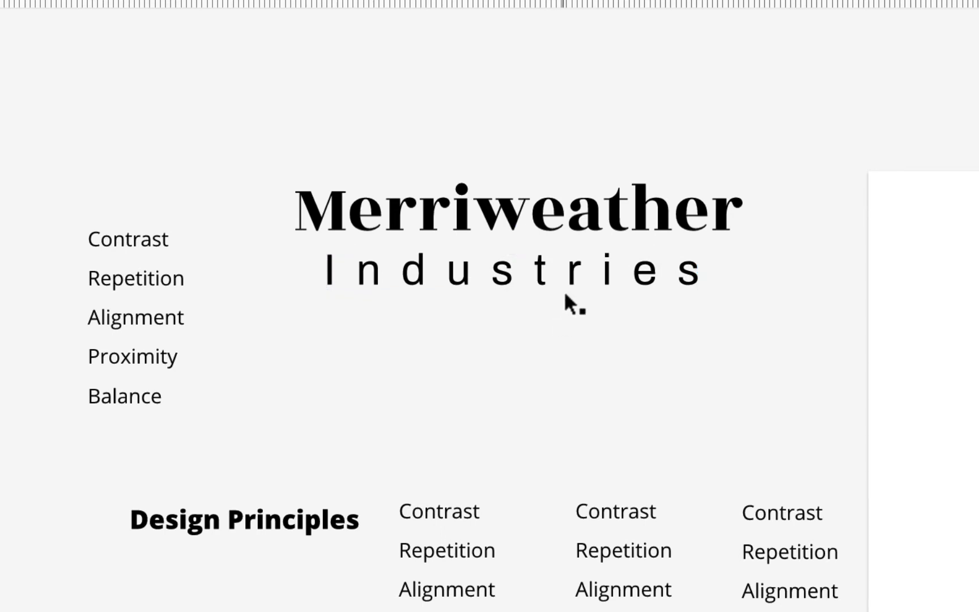
# - Scale the Industries text down to 24px and set its width and height sizing back to Auto
pyautogui.click(564, 276)
pyautogui.click(608, 328)
pyautogui.click(640, 276)
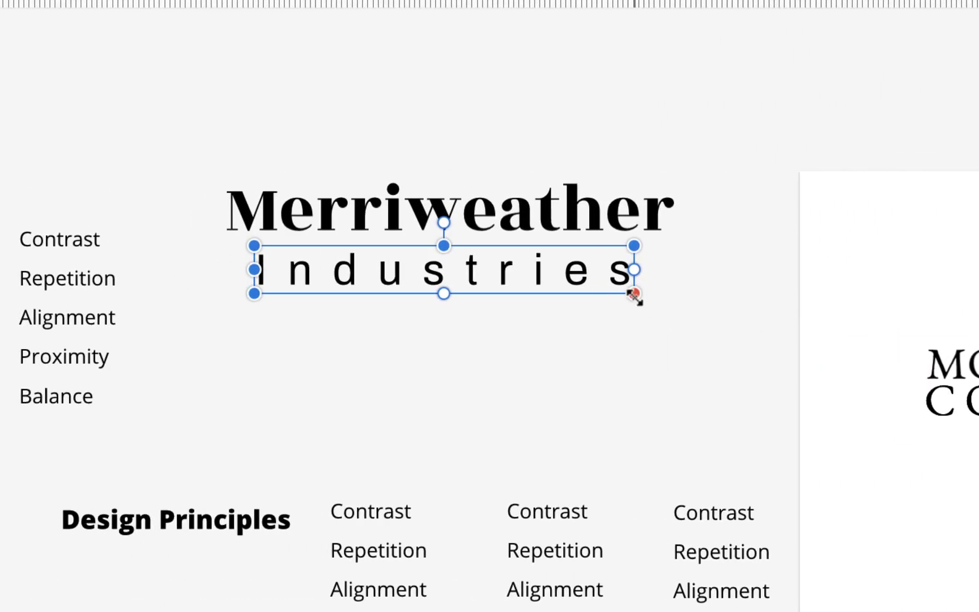
pyautogui.moveTo(634, 295); pyautogui.dragTo(562, 283)
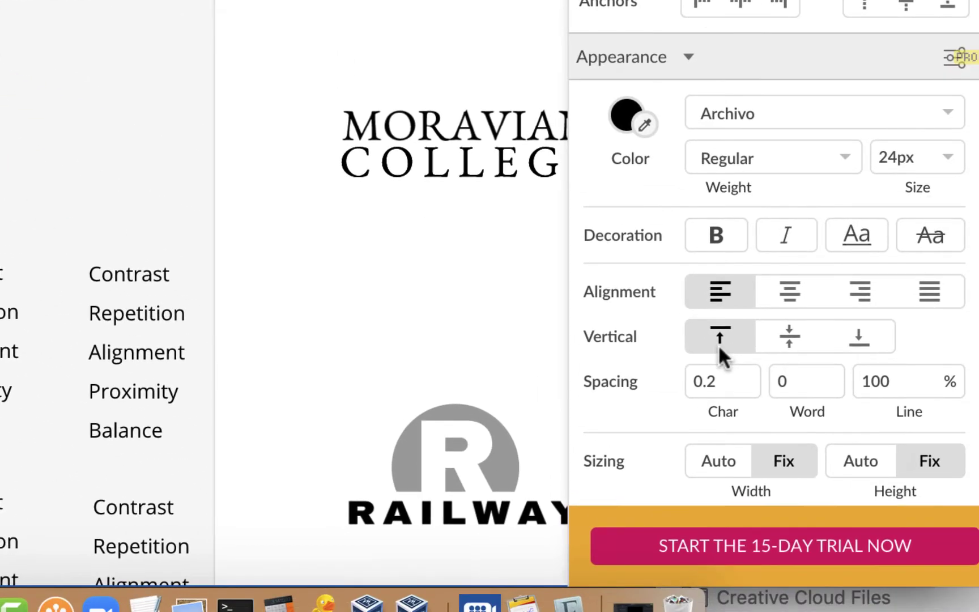
pyautogui.scroll(-3, 906, 412)
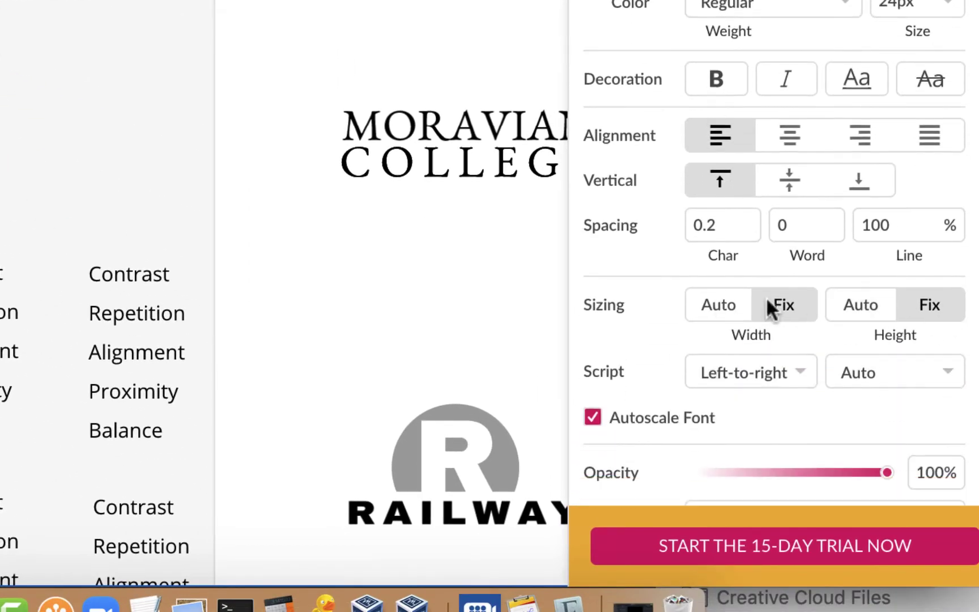
pyautogui.click(729, 303)
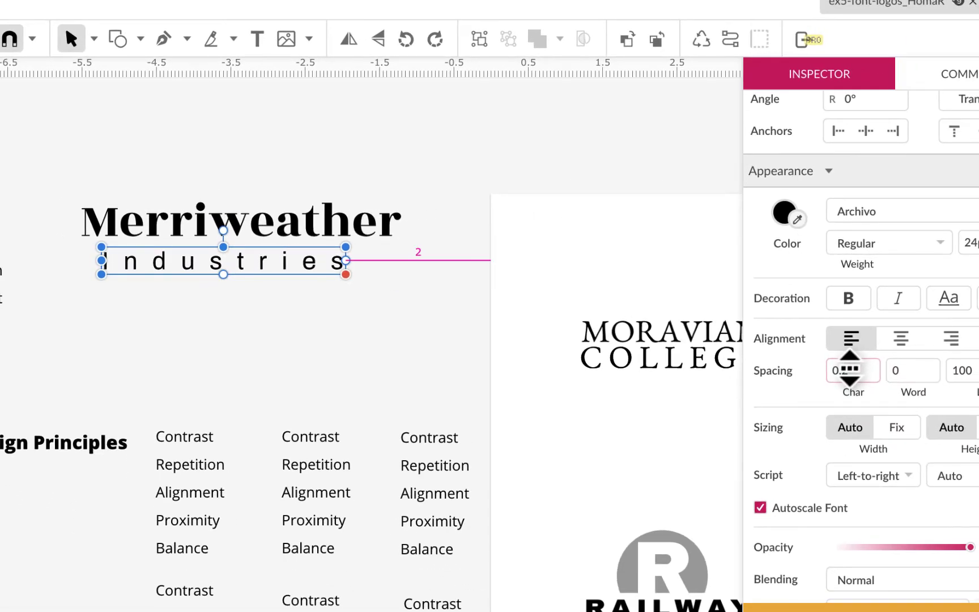
# - Set the character spacing of the Industries text to 0.26 and lower it slightly beneath Merriweather
pyautogui.moveTo(854, 371); pyautogui.dragTo(854, 366)
pyautogui.click(487, 373)
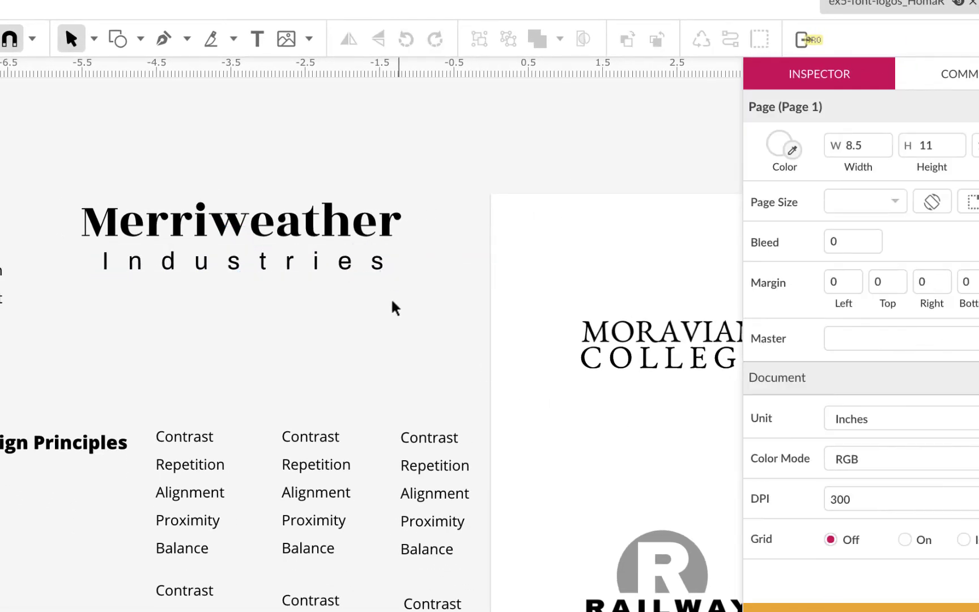
pyautogui.moveTo(337, 275)
pyautogui.mouseDown()
pyautogui.moveTo(328, 277)
pyautogui.moveTo(336, 278)
pyautogui.mouseUp()
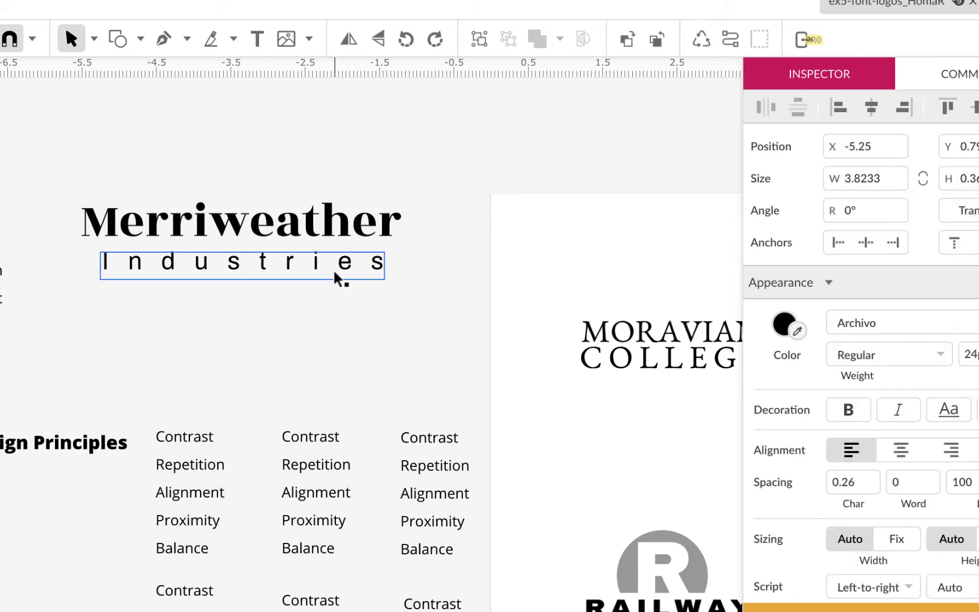
pyautogui.click(342, 306)
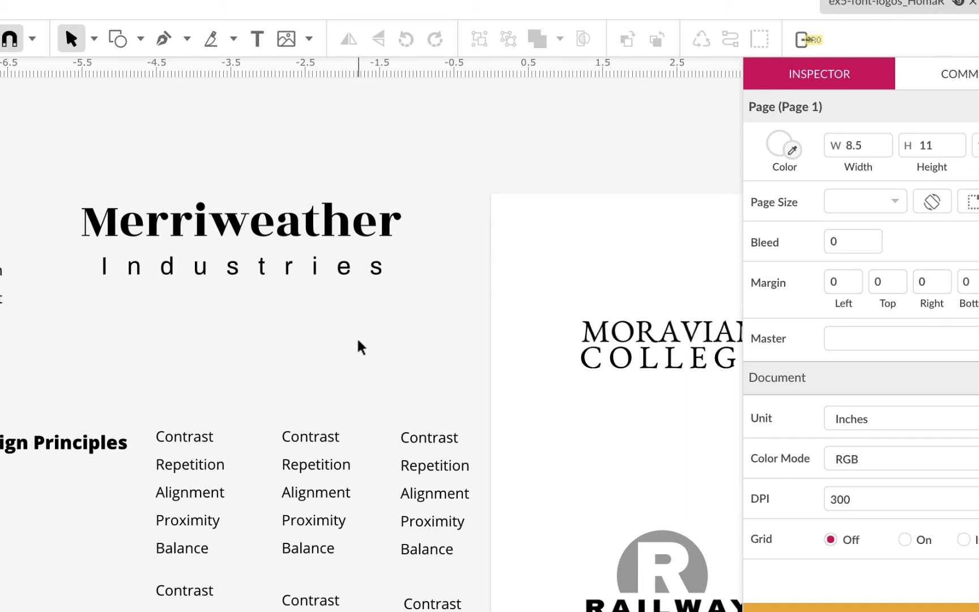
# - Select the Merriweather text and review the recommended Gravit/Google web fonts in the reference PDF
pyautogui.click(375, 273)
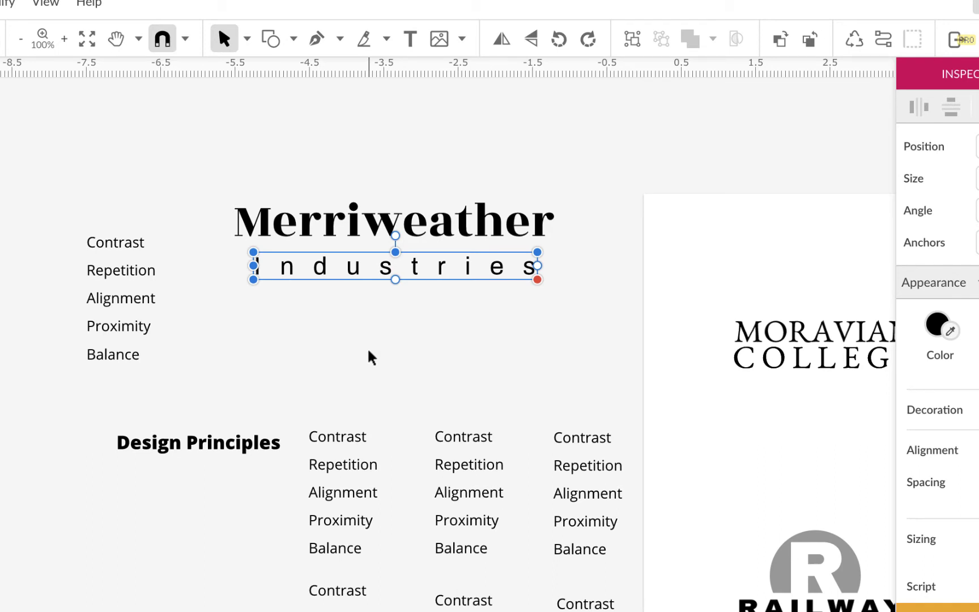
pyautogui.click(522, 348)
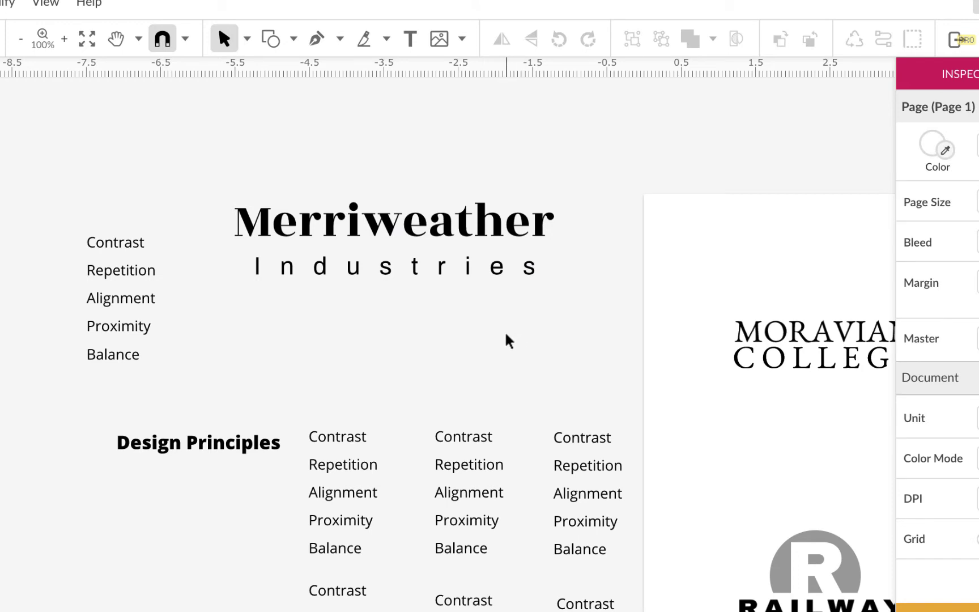
pyautogui.click(496, 226)
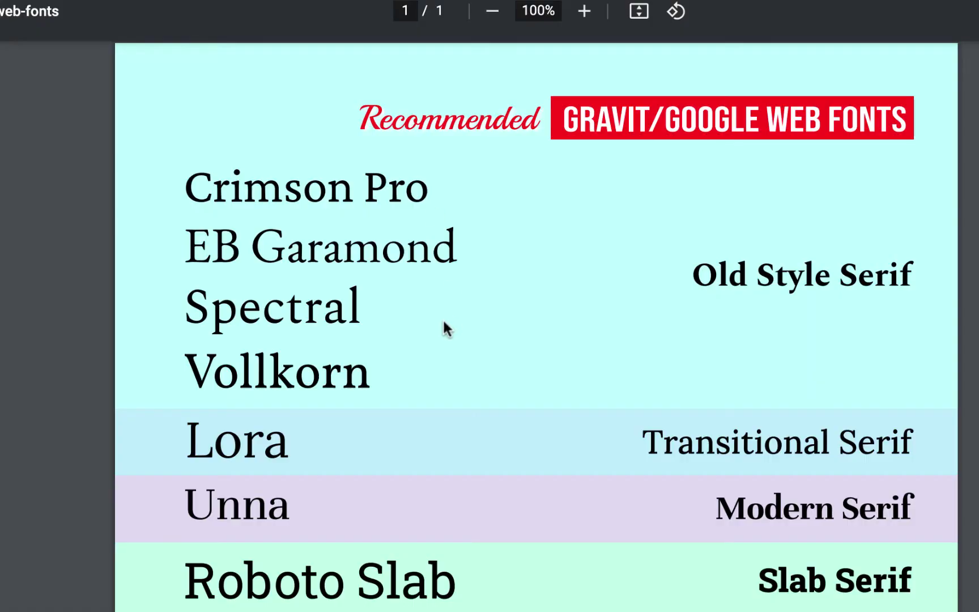
pyautogui.scroll(-4, 443, 319)
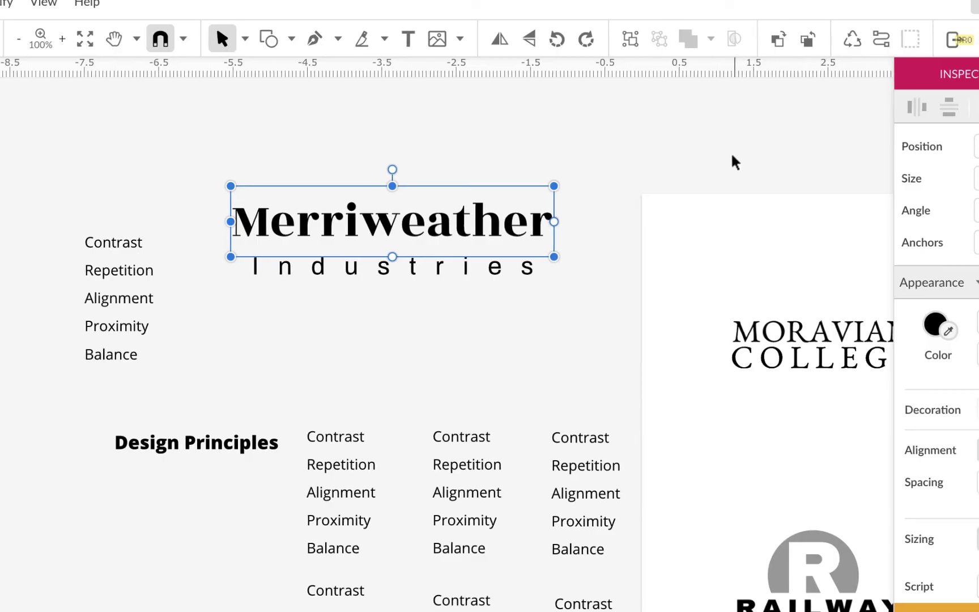
# - Change the Merriweather text's font to Unna and set its weight to Bold
pyautogui.click(956, 323)
pyautogui.write('unn')
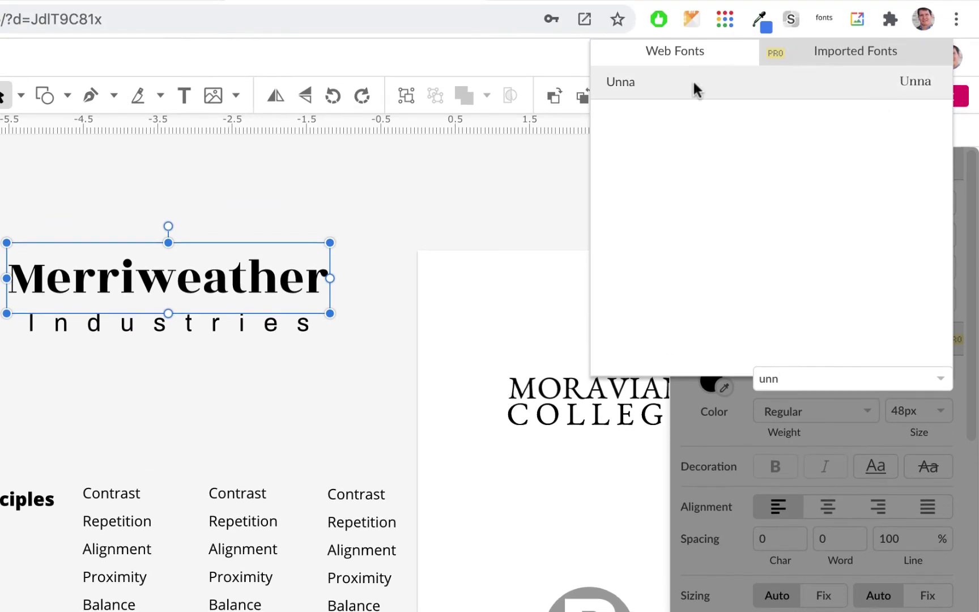
pyautogui.click(696, 47)
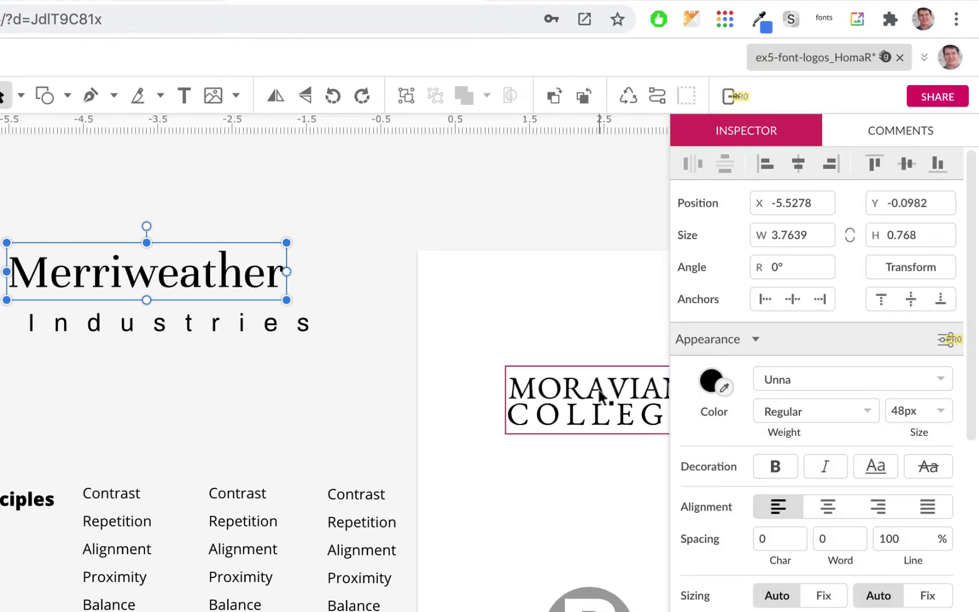
pyautogui.click(866, 411)
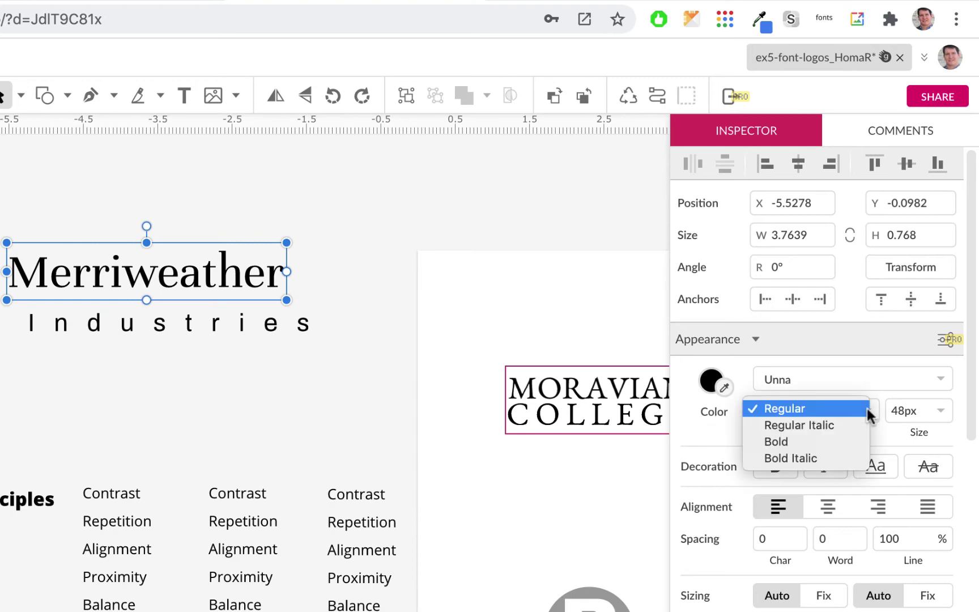
pyautogui.click(850, 441)
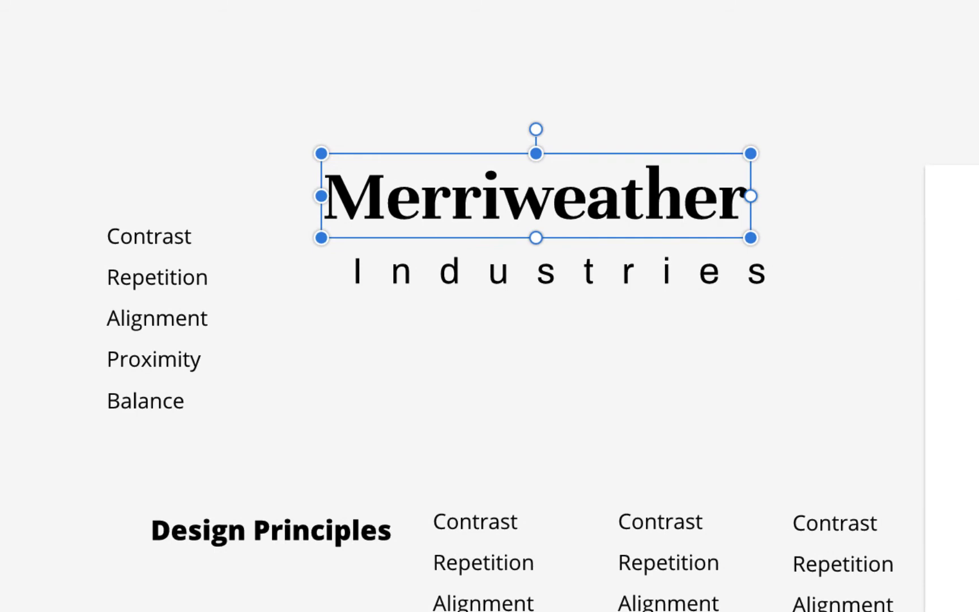
pyautogui.click(798, 216)
pyautogui.click(699, 201)
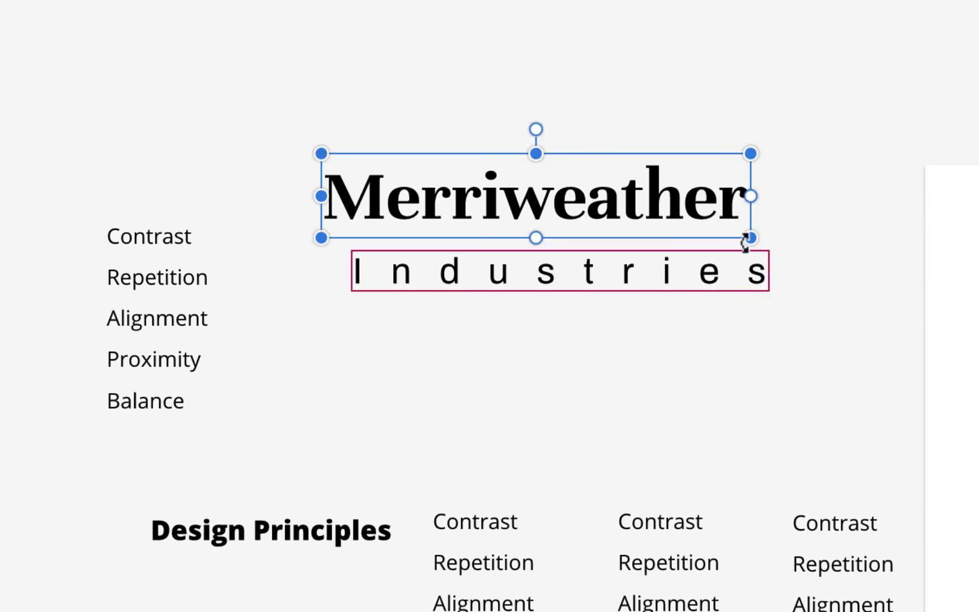
# - Enlarge the Merriweather text slightly with Autoscale Font enabled and move the Industries text a little closer beneath it
pyautogui.scroll(-5, 672, 397)
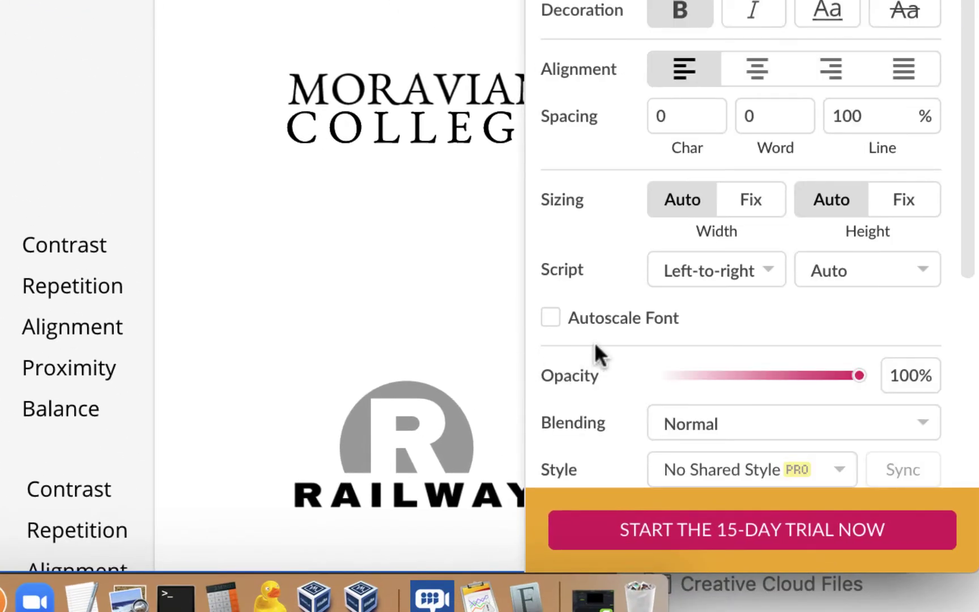
pyautogui.click(549, 316)
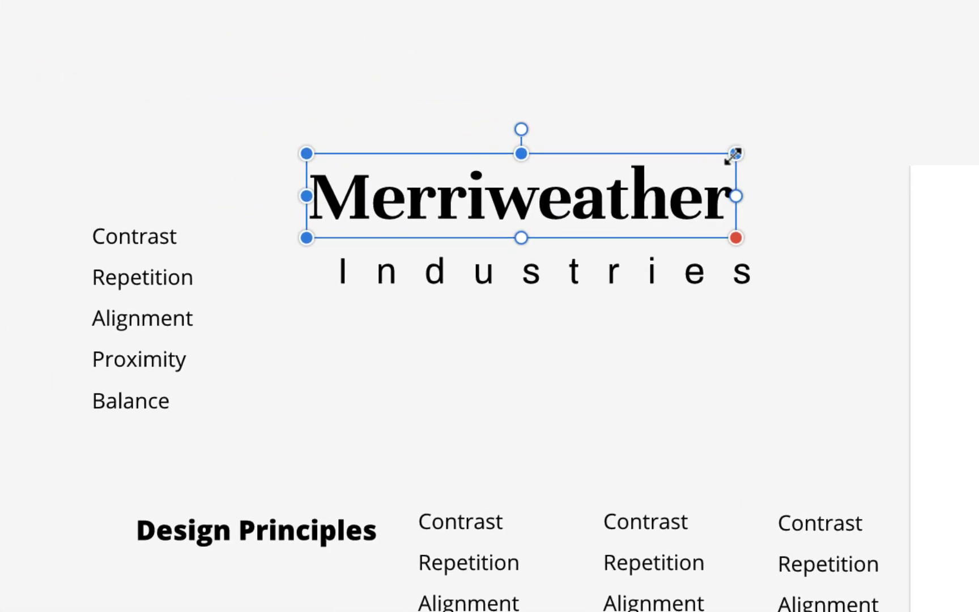
pyautogui.moveTo(734, 154)
pyautogui.mouseDown()
pyautogui.moveTo(769, 131)
pyautogui.moveTo(720, 170)
pyautogui.moveTo(751, 148)
pyautogui.mouseUp()
pyautogui.click(679, 393)
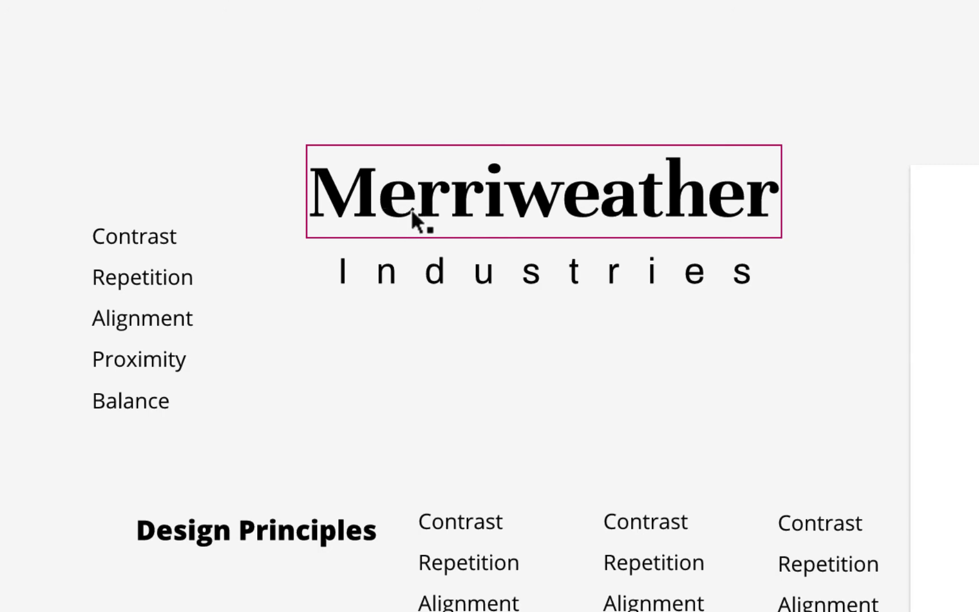
pyautogui.click(688, 270)
pyautogui.click(715, 367)
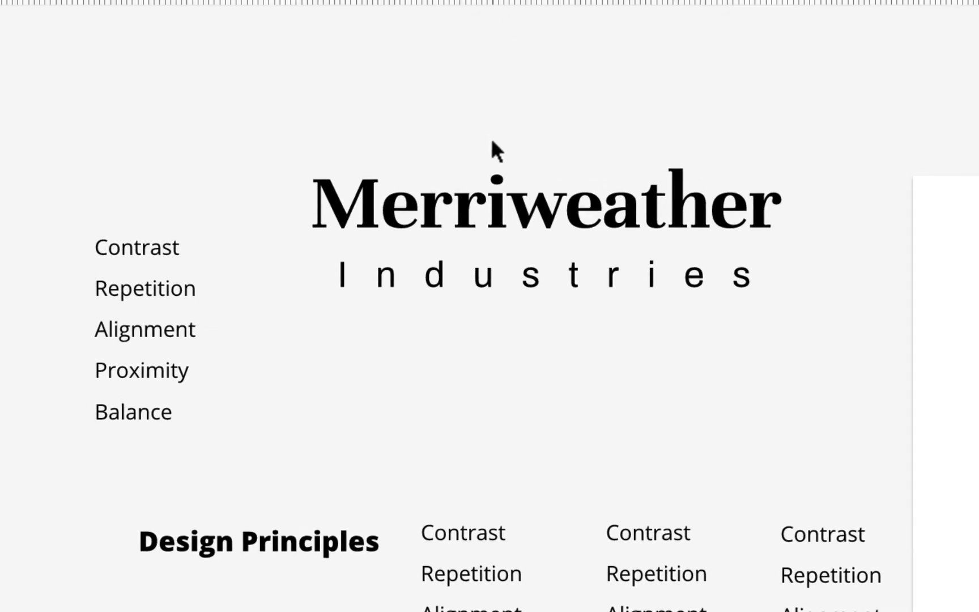
# - Draw a horizontal line between Merriweather and Industries, spanning the width of the Merriweather text
pyautogui.click(443, 136)
pyautogui.click(506, 189)
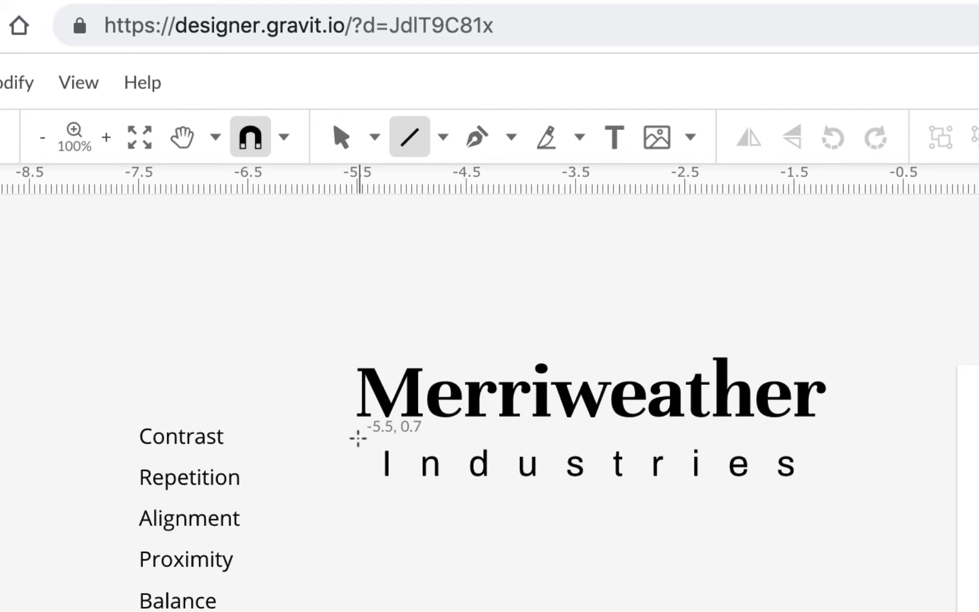
pyautogui.moveTo(357, 438)
pyautogui.mouseDown()
pyautogui.moveTo(790, 429)
pyautogui.moveTo(825, 446)
pyautogui.moveTo(822, 436)
pyautogui.mouseUp()
pyautogui.press('v')
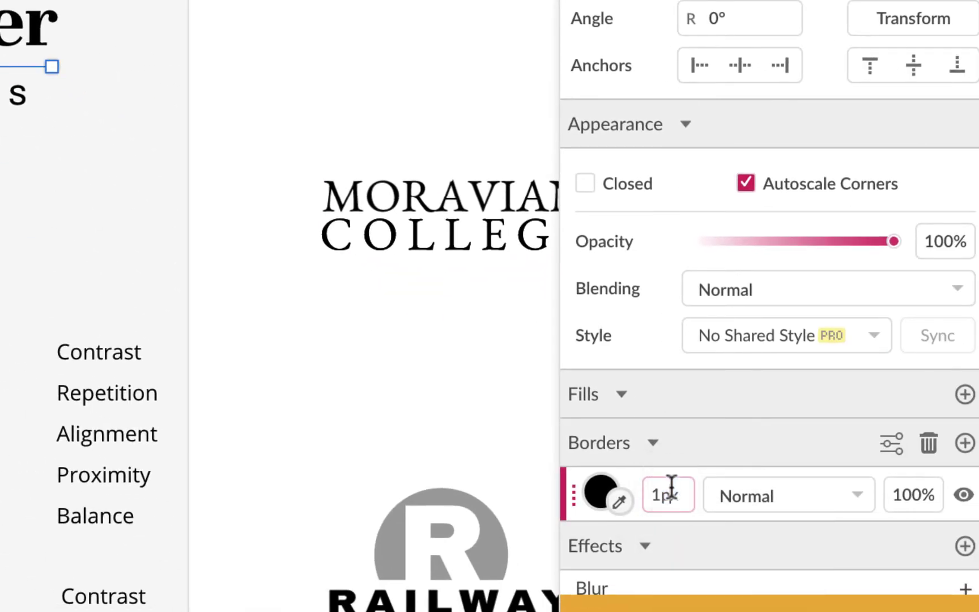
# - Set the border thickness of the horizontal line beneath Merriweather to 1.5
pyautogui.click(671, 488)
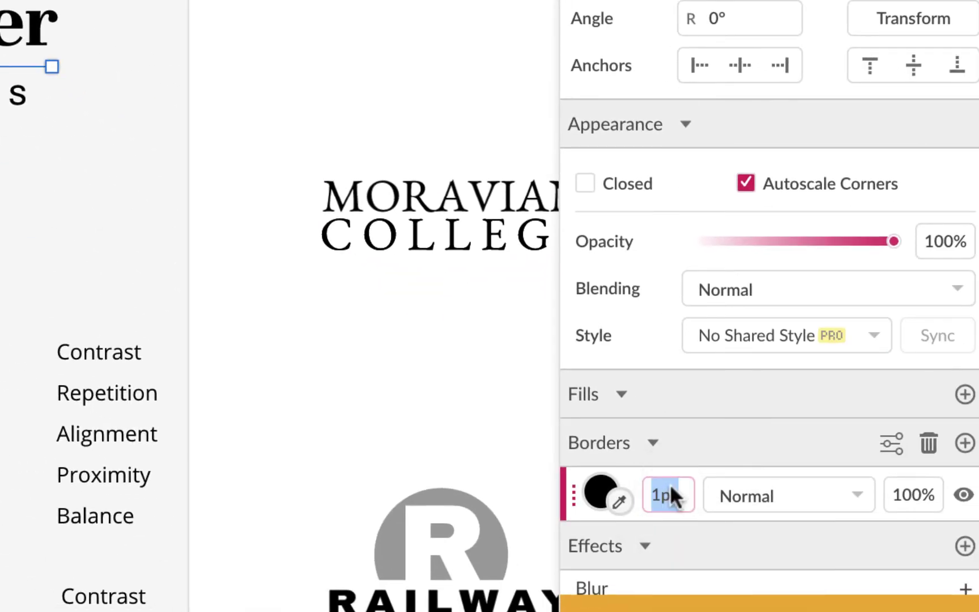
pyautogui.write('1.5')
pyautogui.press('Return')
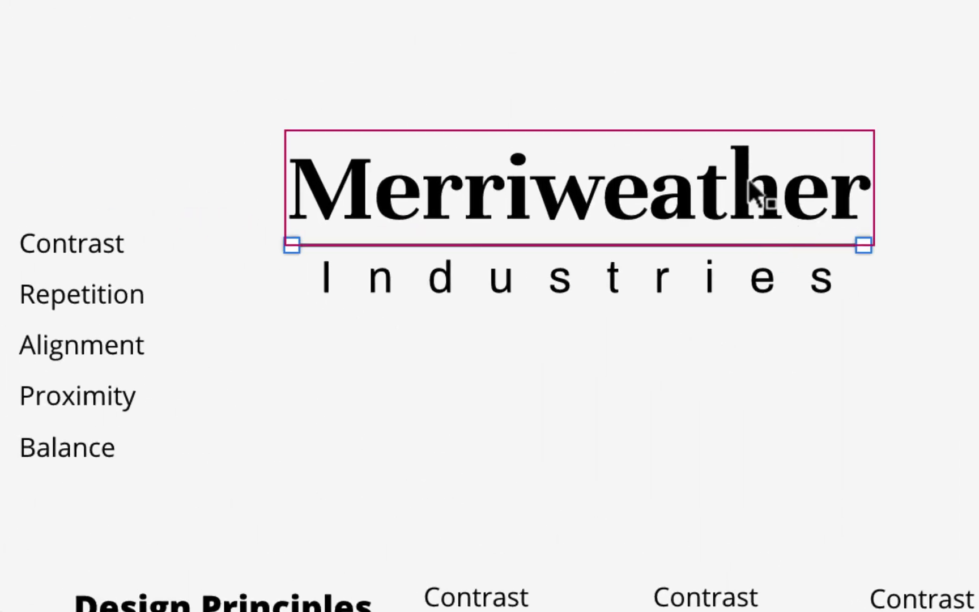
pyautogui.click(904, 343)
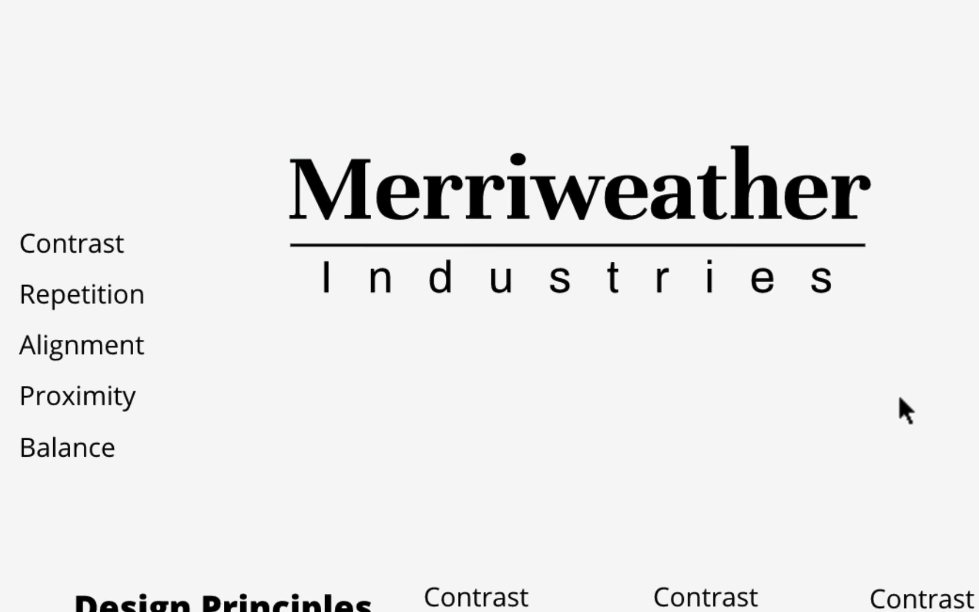
# - Lower the Industries text slightly to leave more space beneath the divider line
pyautogui.click(757, 286)
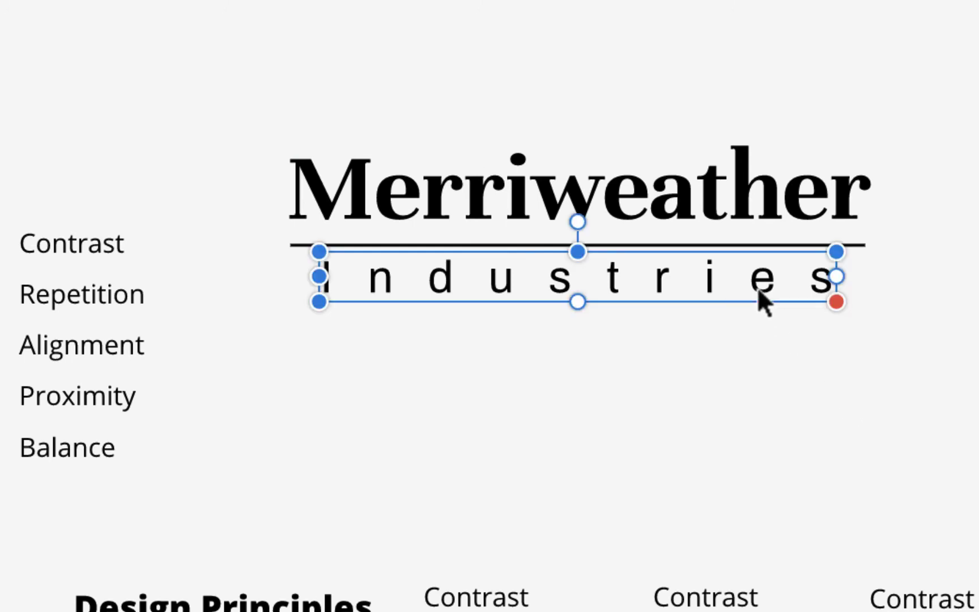
pyautogui.doubleClick(756, 287)
pyautogui.press('Escape')
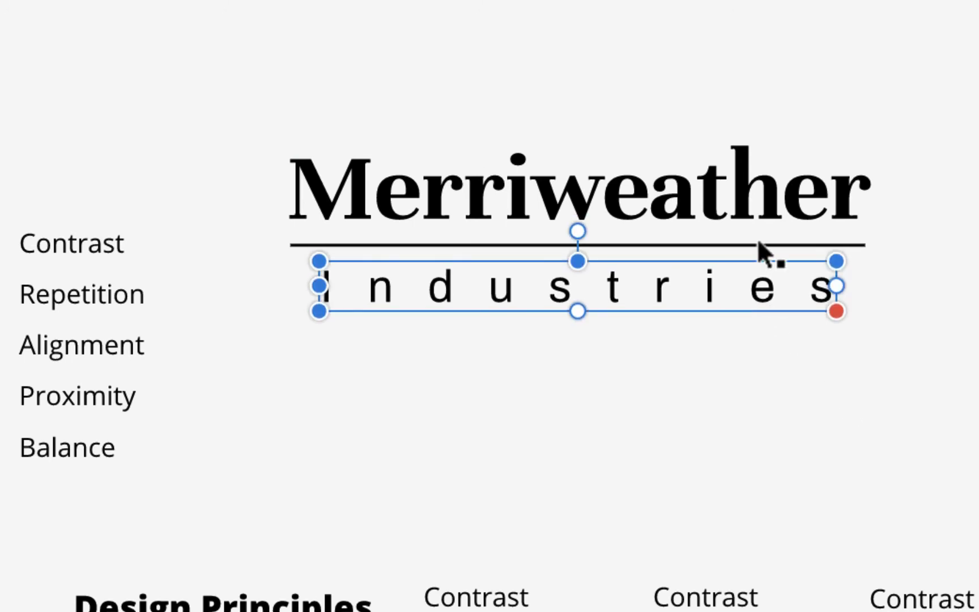
pyautogui.click(711, 53)
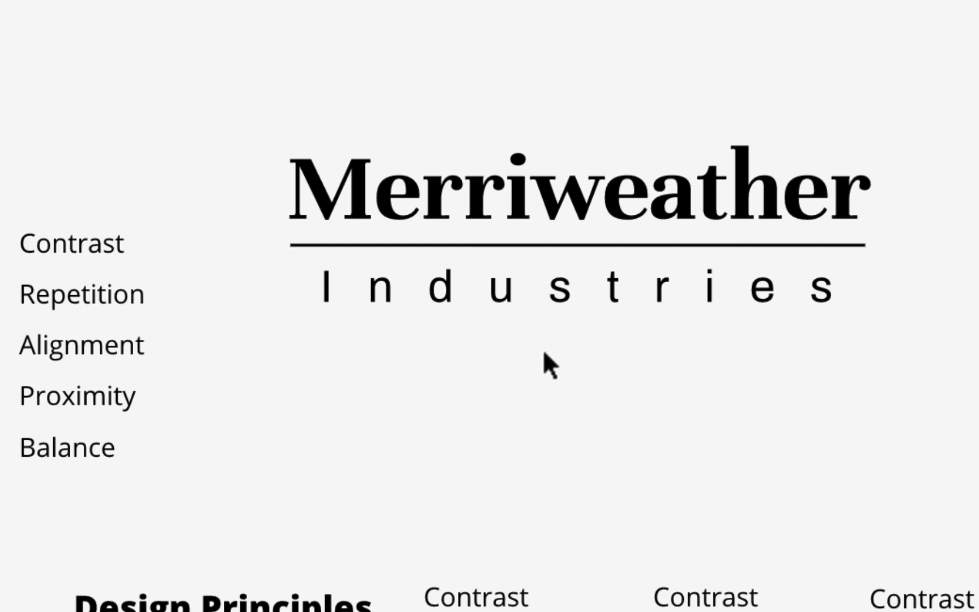
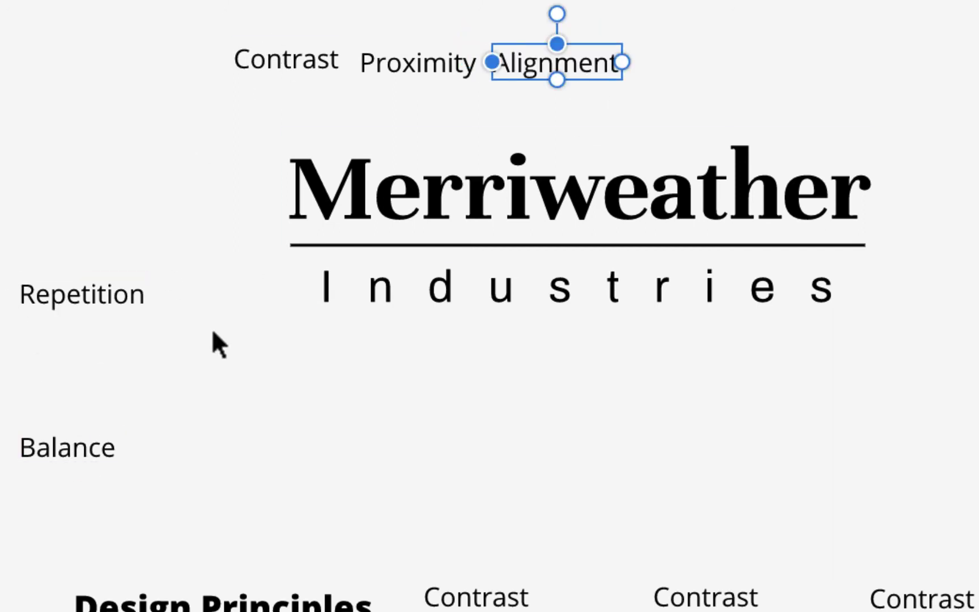
# - Move the Repetition and Balance labels into the row above the Merriweather logo, following Alignment
pyautogui.click(83, 433)
pyautogui.click(293, 365)
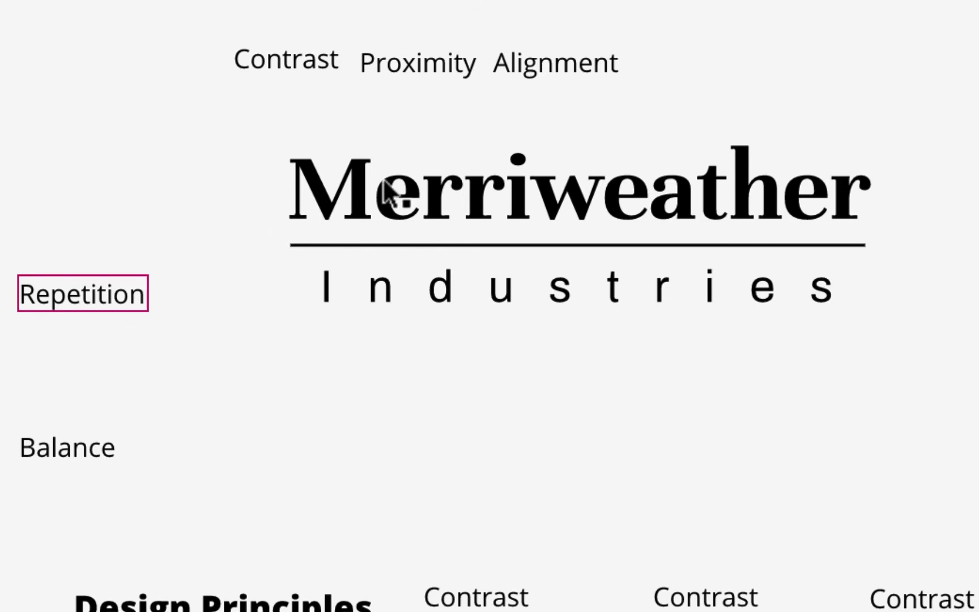
pyautogui.moveTo(717, 61); pyautogui.dragTo(726, 64)
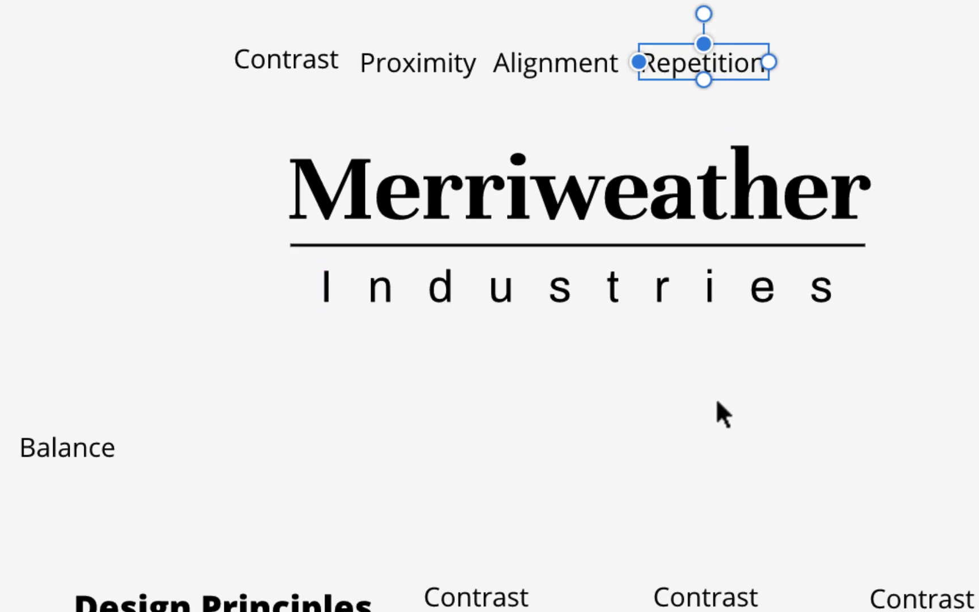
pyautogui.scroll(-5, 399, 371)
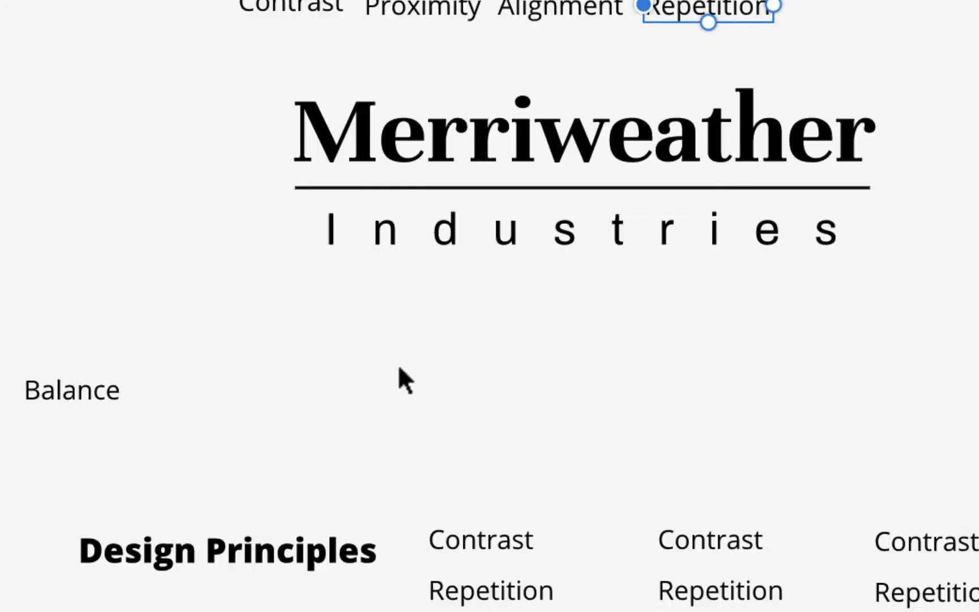
pyautogui.scroll(5, 400, 368)
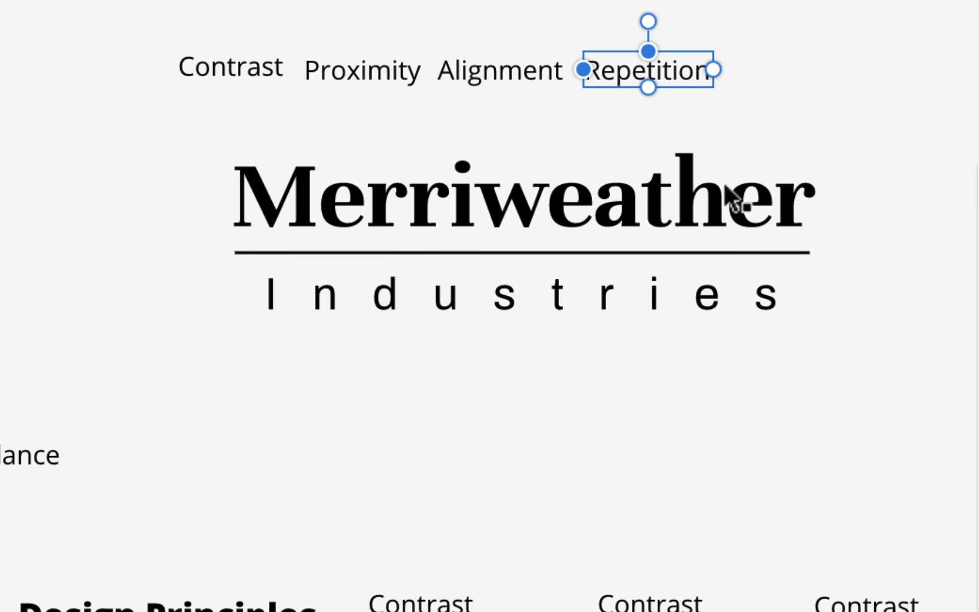
pyautogui.click(857, 90)
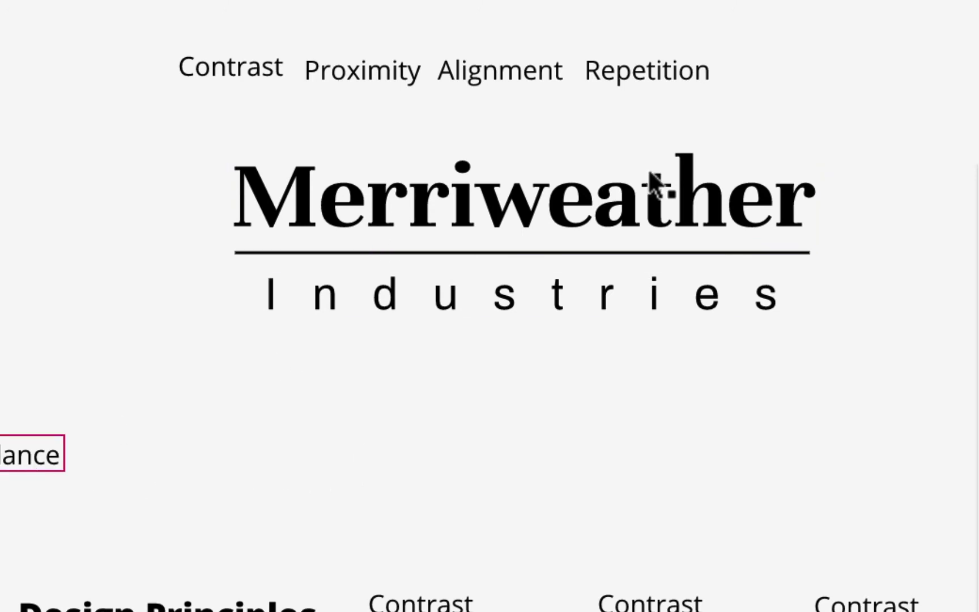
pyautogui.moveTo(778, 65)
pyautogui.mouseDown()
pyautogui.moveTo(762, 74)
pyautogui.moveTo(770, 70)
pyautogui.mouseUp()
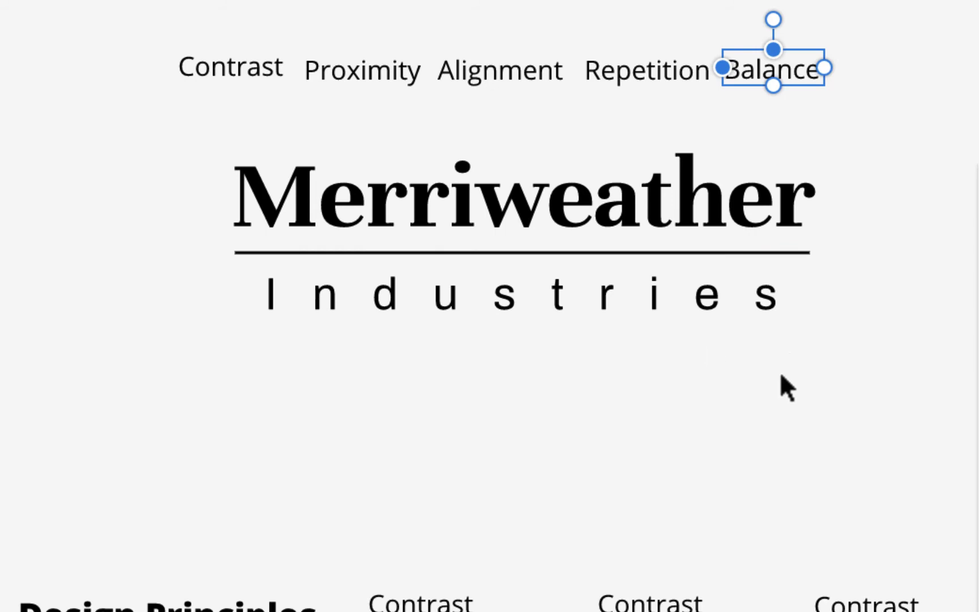
# - Examine the Moravian College sample logo, selecting its group and a text line inside it
pyautogui.hscroll(10, 781, 375)
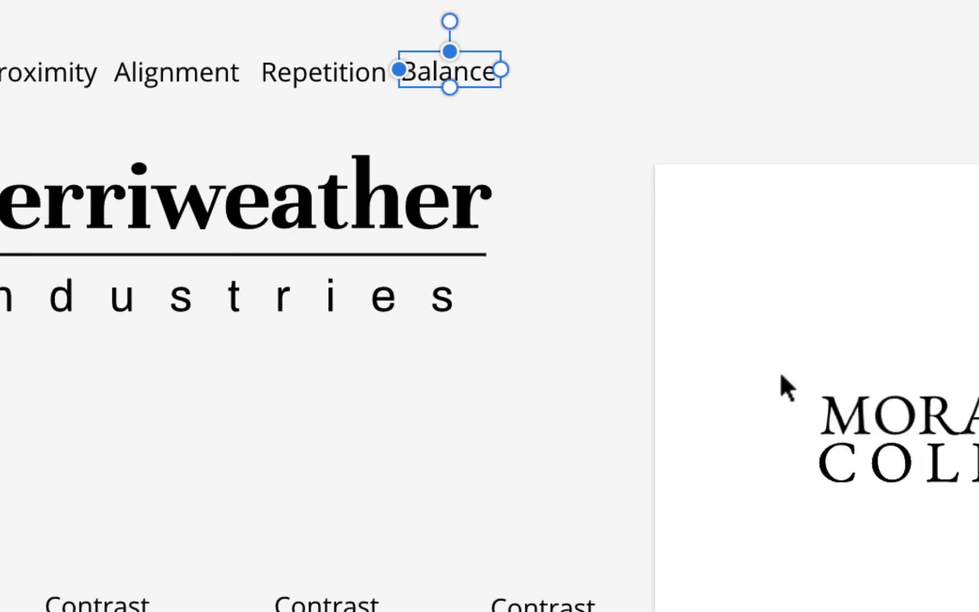
pyautogui.scroll(-6, 781, 376)
pyautogui.hscroll(3, 782, 376)
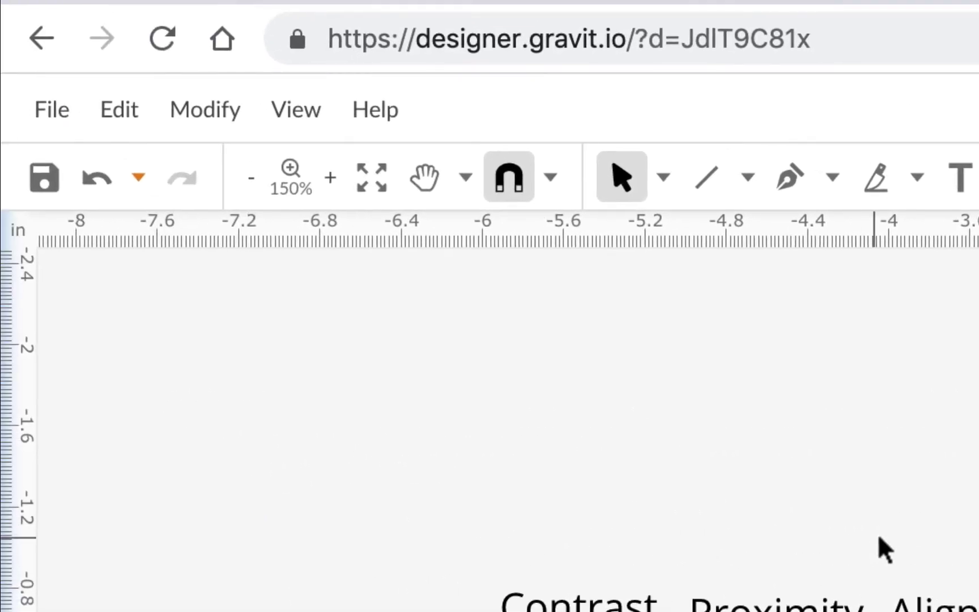
pyautogui.hscroll(5, 853, 520)
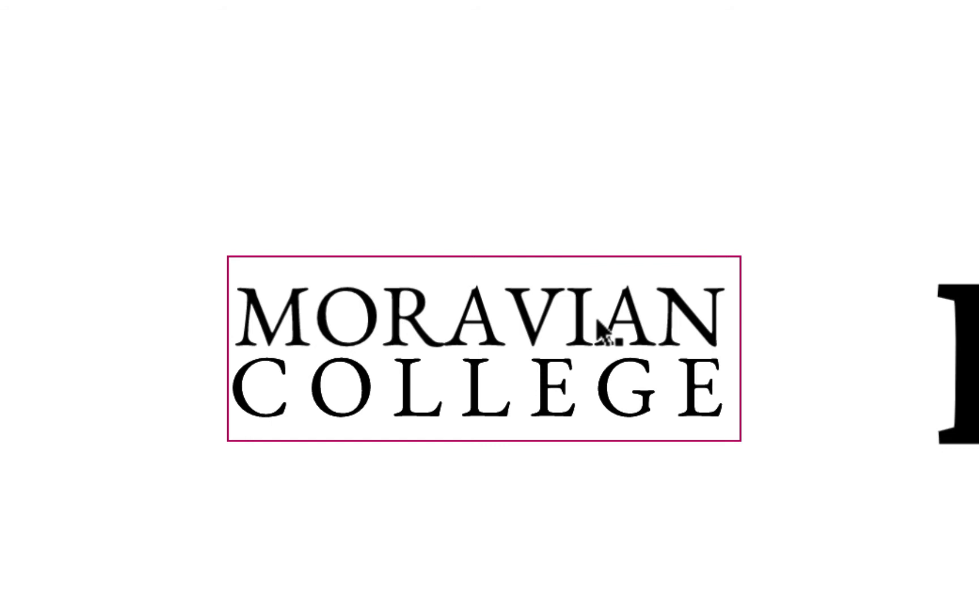
pyautogui.click(629, 317)
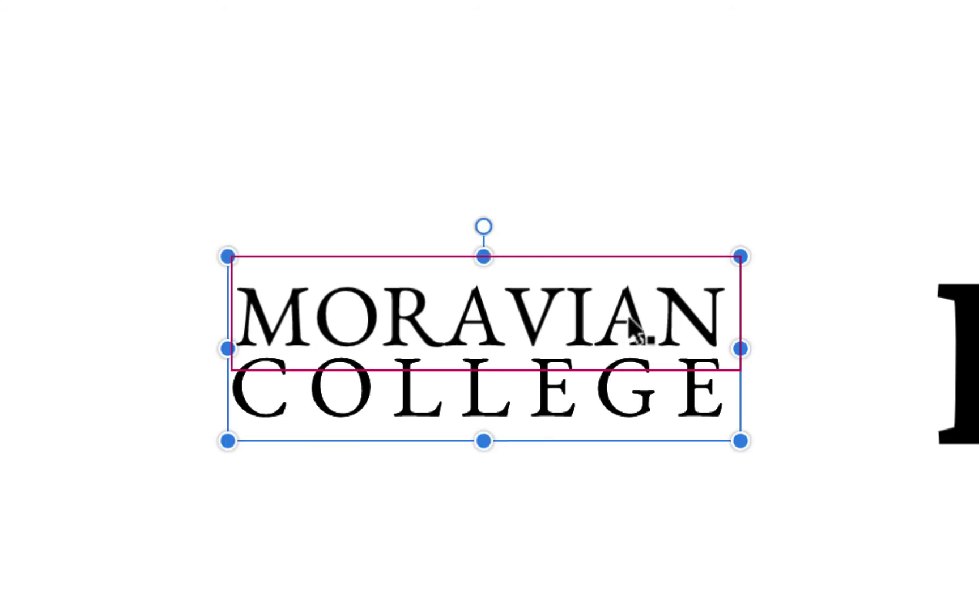
pyautogui.click(631, 320)
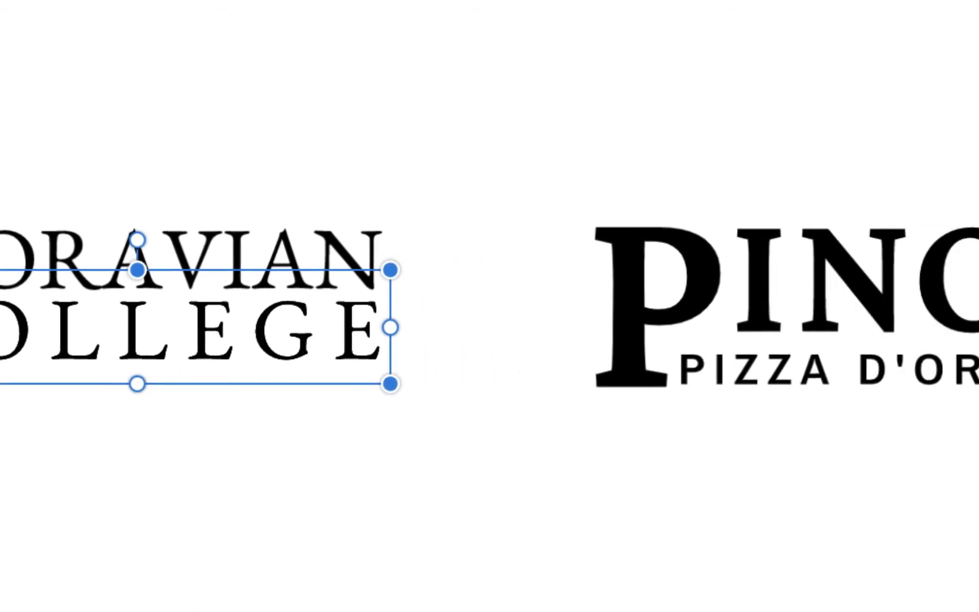
# - Move both EB Garamond font labels beneath the Moravian College logo, stacked one under the other
pyautogui.scroll(-3, 226, 339)
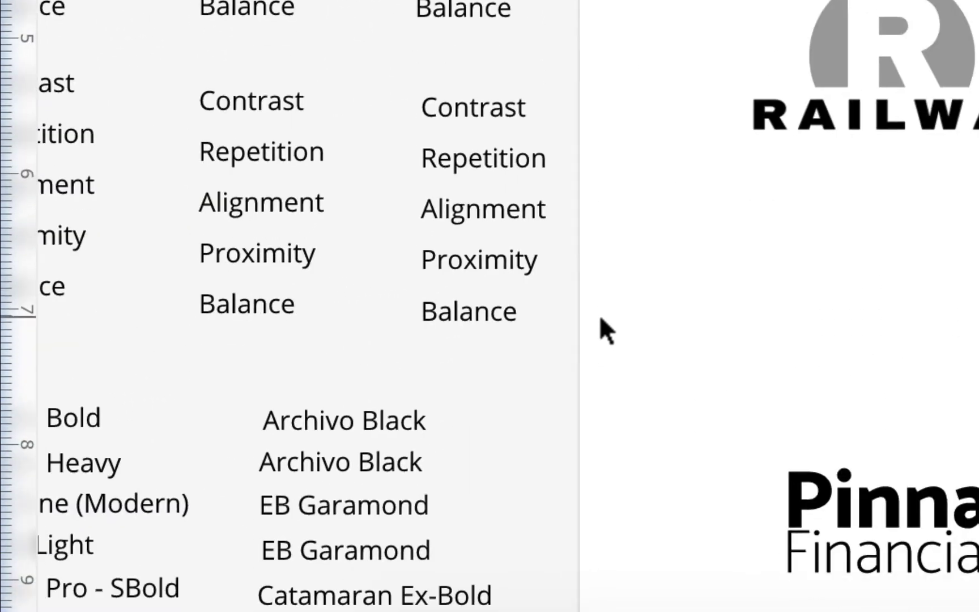
pyautogui.moveTo(410, 502); pyautogui.dragTo(466, 161)
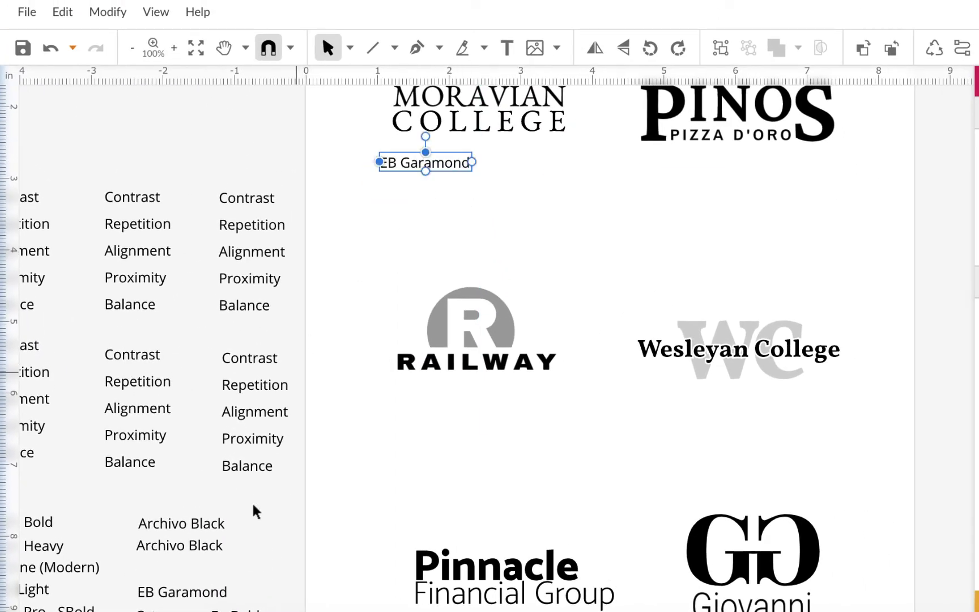
pyautogui.moveTo(219, 593); pyautogui.dragTo(465, 184)
pyautogui.scroll(1, 461, 184)
pyautogui.scroll(1, 462, 184)
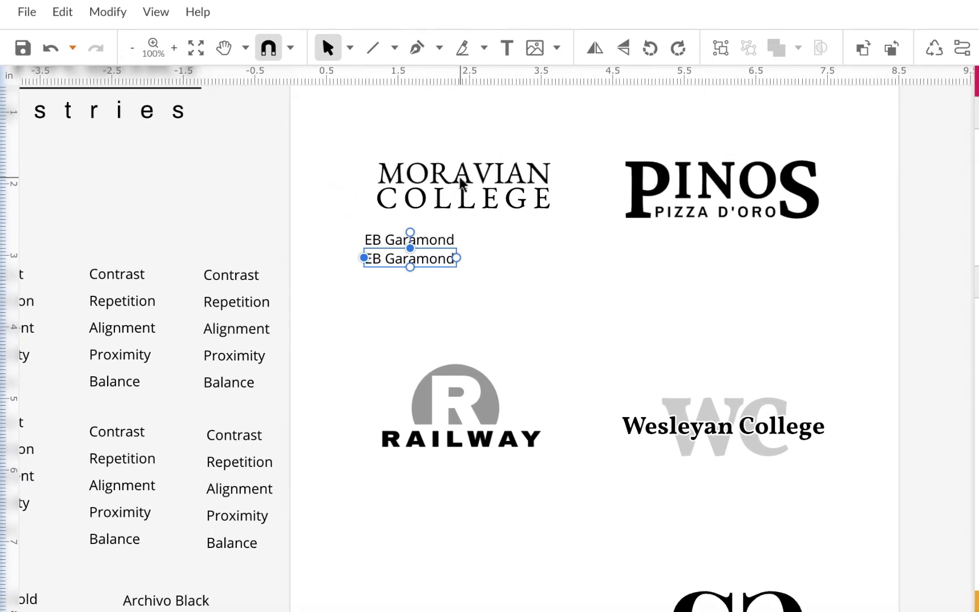
pyautogui.scroll(2, 461, 184)
pyautogui.scroll(1, 460, 181)
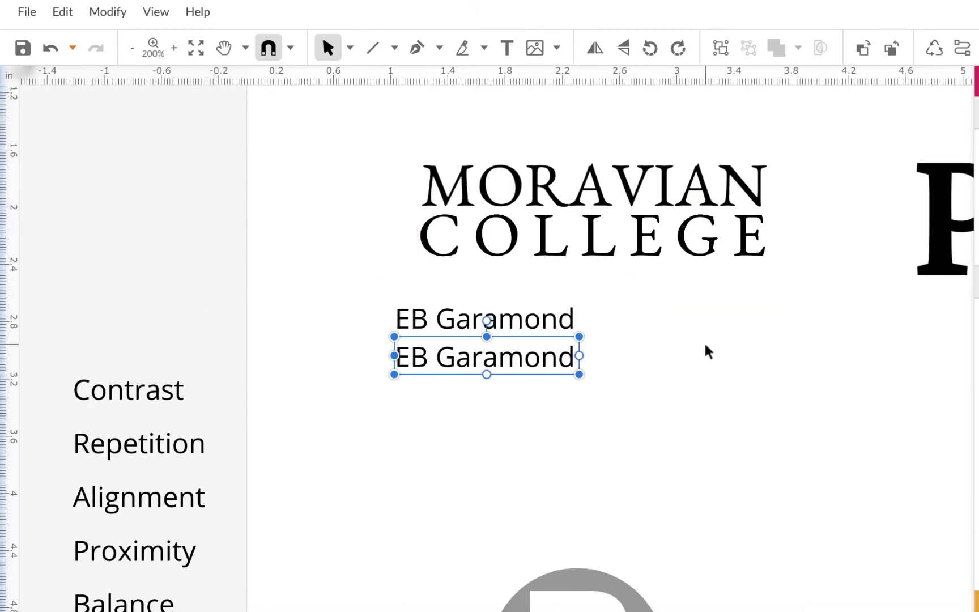
pyautogui.hotkey('ctrl', '-')
pyautogui.hotkey('ctrl', '-')
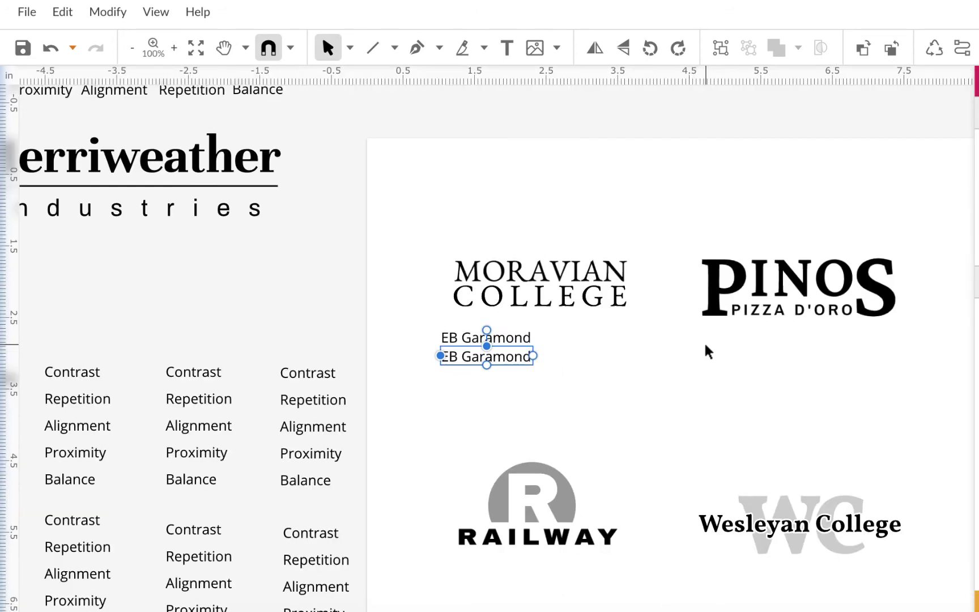
pyautogui.hscroll(-5, 590, 345)
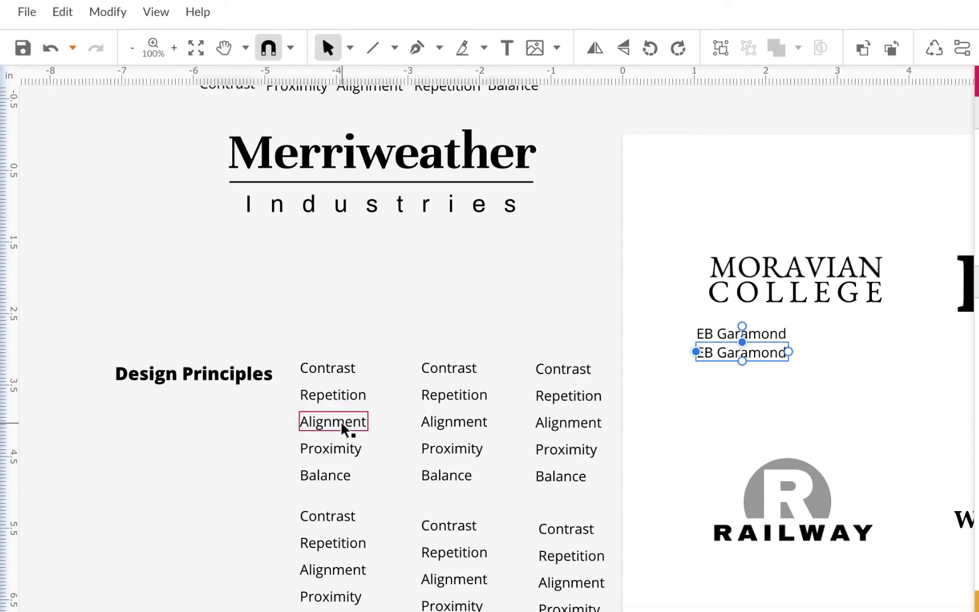
# - Move a Repetition label above the Moravian College logo and stack an Alignment label directly on top of it
pyautogui.click(725, 205)
pyautogui.moveTo(725, 206)
pyautogui.mouseDown()
pyautogui.moveTo(714, 219)
pyautogui.moveTo(734, 224)
pyautogui.mouseUp()
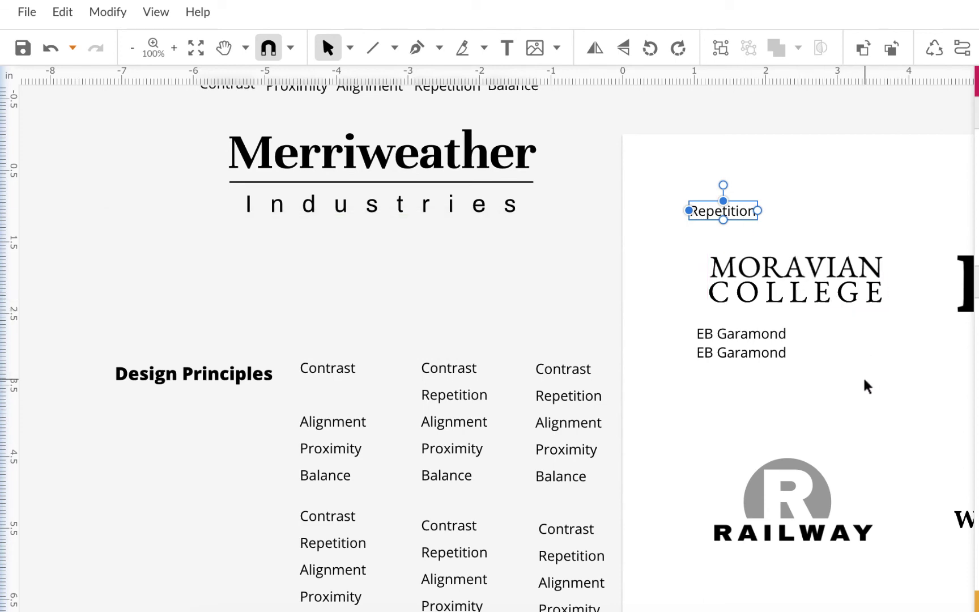
pyautogui.hscroll(3, 864, 387)
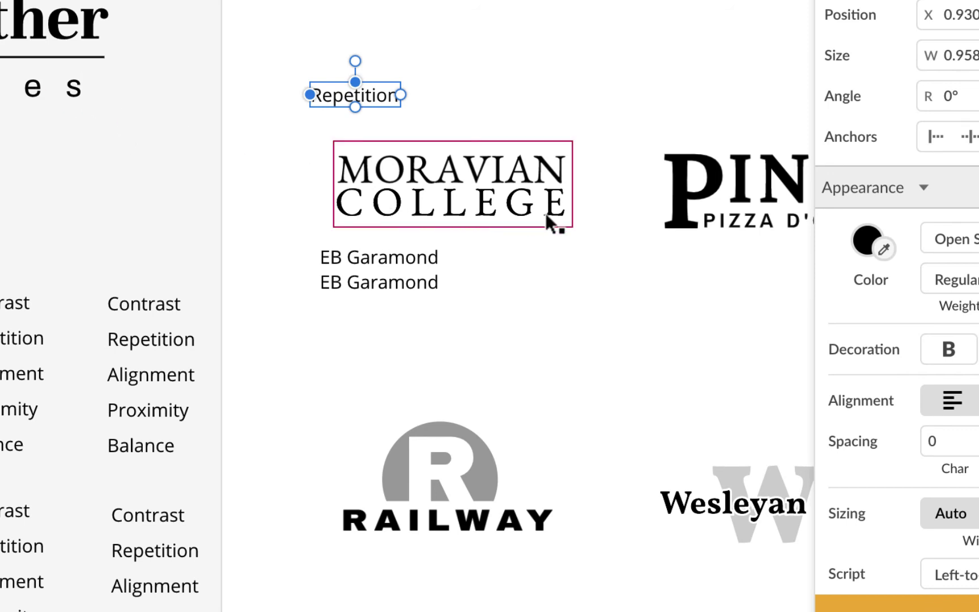
pyautogui.scroll(3, 546, 218)
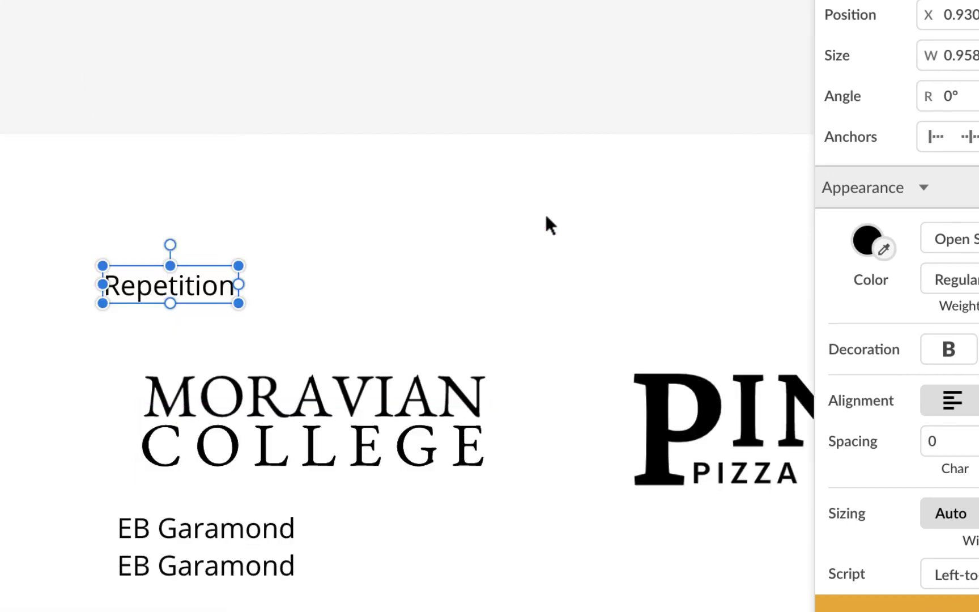
pyautogui.scroll(-5, 544, 211)
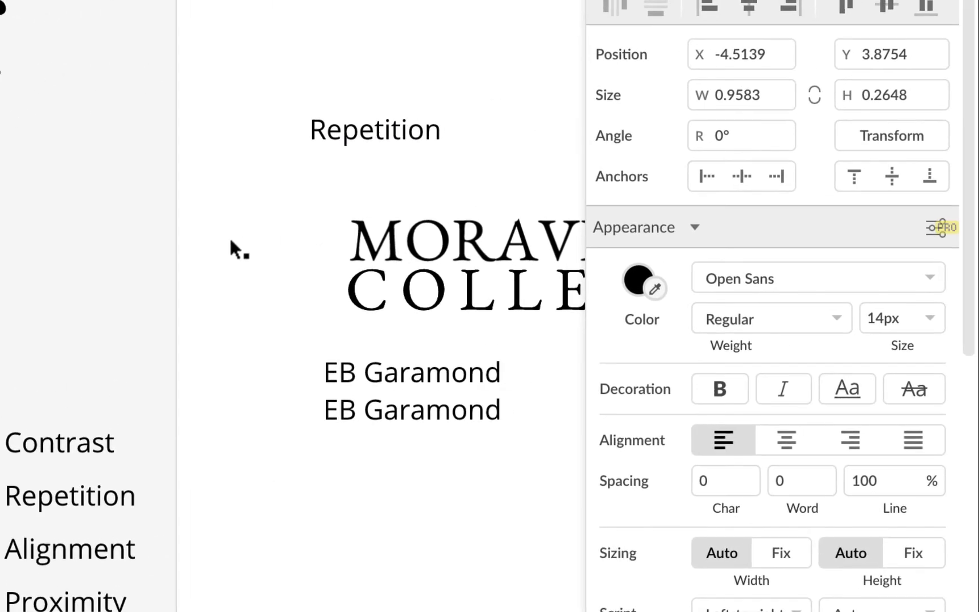
pyautogui.moveTo(406, 134); pyautogui.dragTo(403, 100)
pyautogui.hscroll(5, 301, 220)
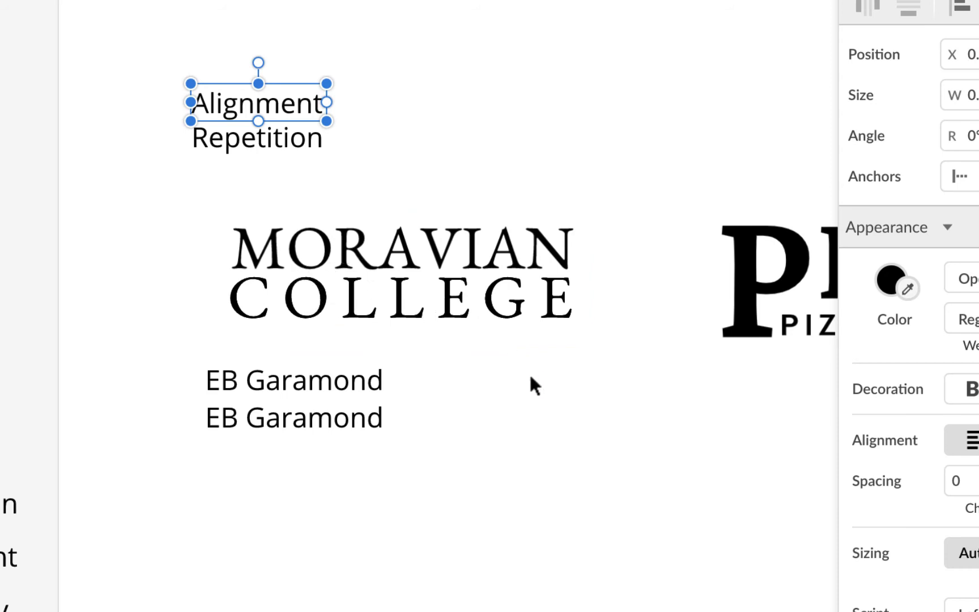
# - Move a Proximity label above the Moravian College logo, level with Alignment and just after it
pyautogui.hscroll(-5, 529, 372)
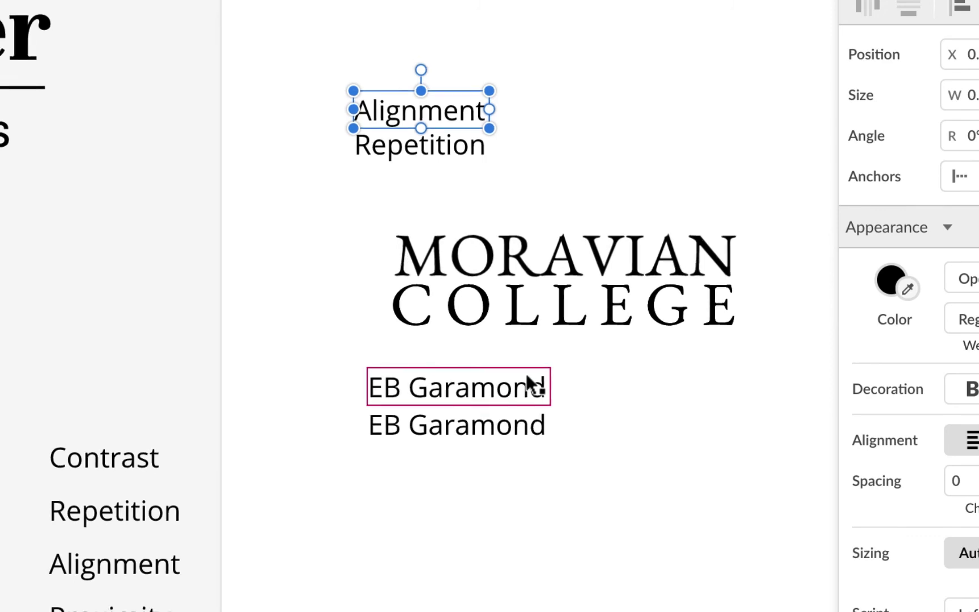
pyautogui.hscroll(-3, 525, 373)
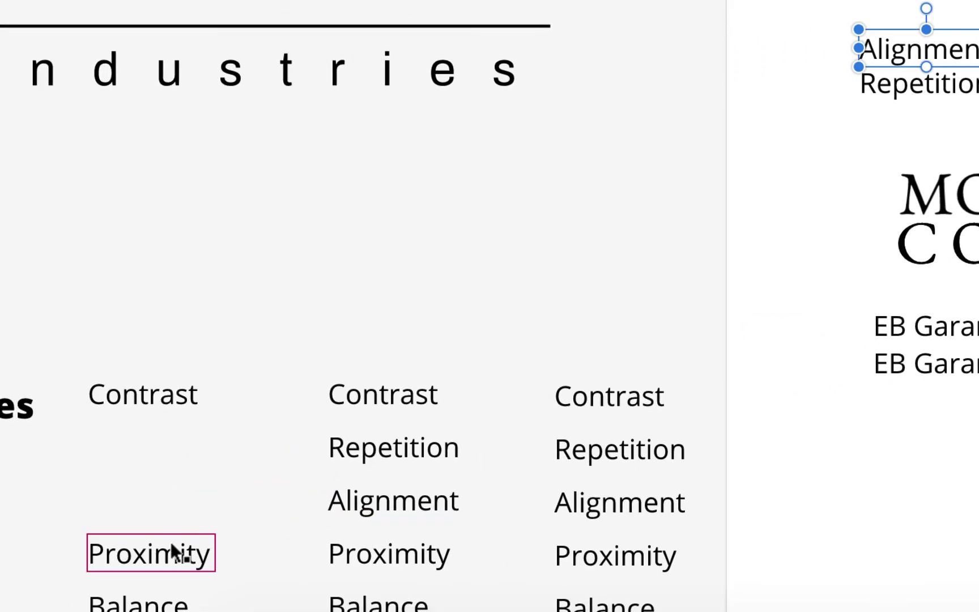
pyautogui.click(469, 343)
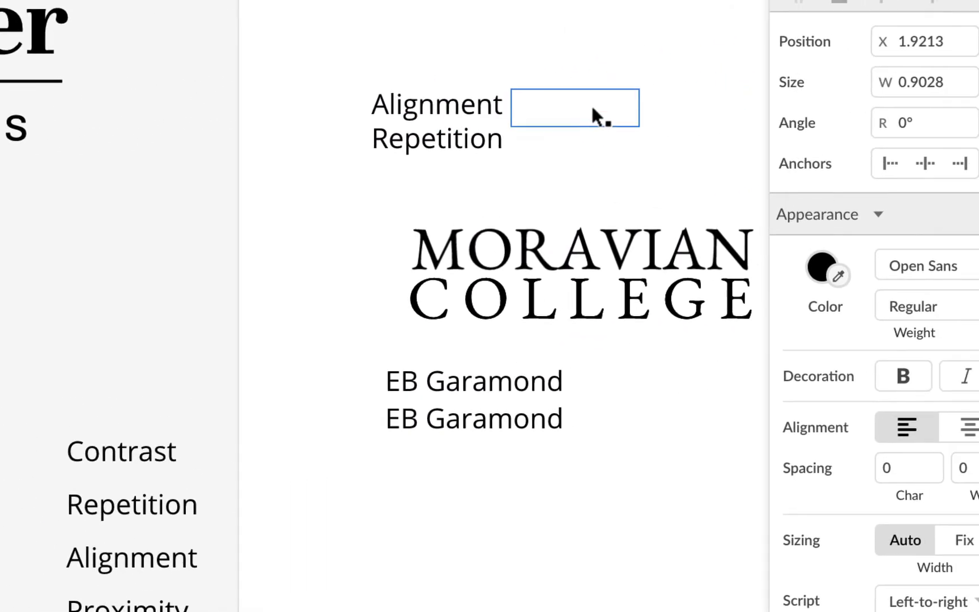
pyautogui.write('Proximity')
pyautogui.hscroll(6, 840, 193)
pyautogui.hscroll(4, 436, 232)
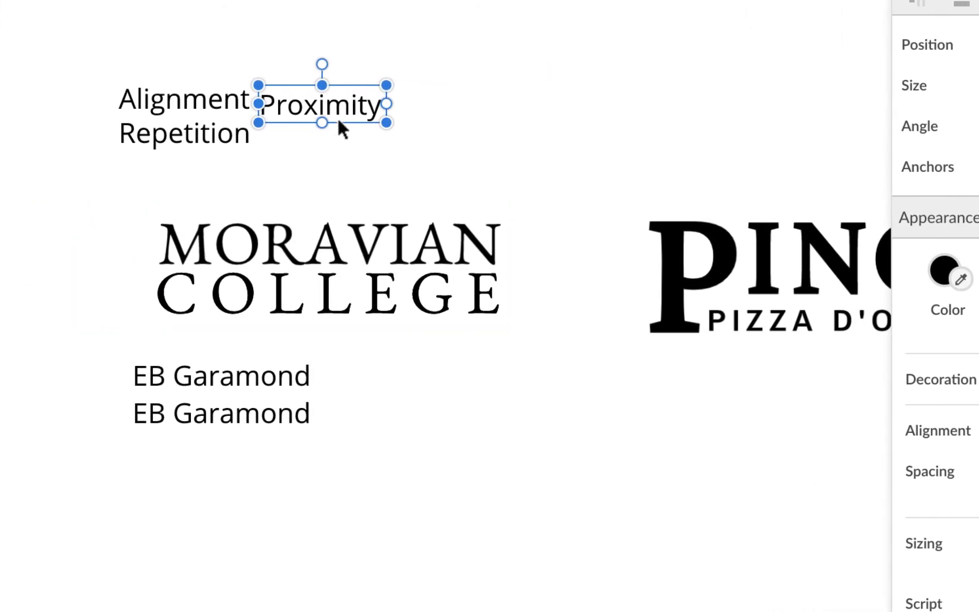
pyautogui.moveTo(332, 100); pyautogui.dragTo(343, 94)
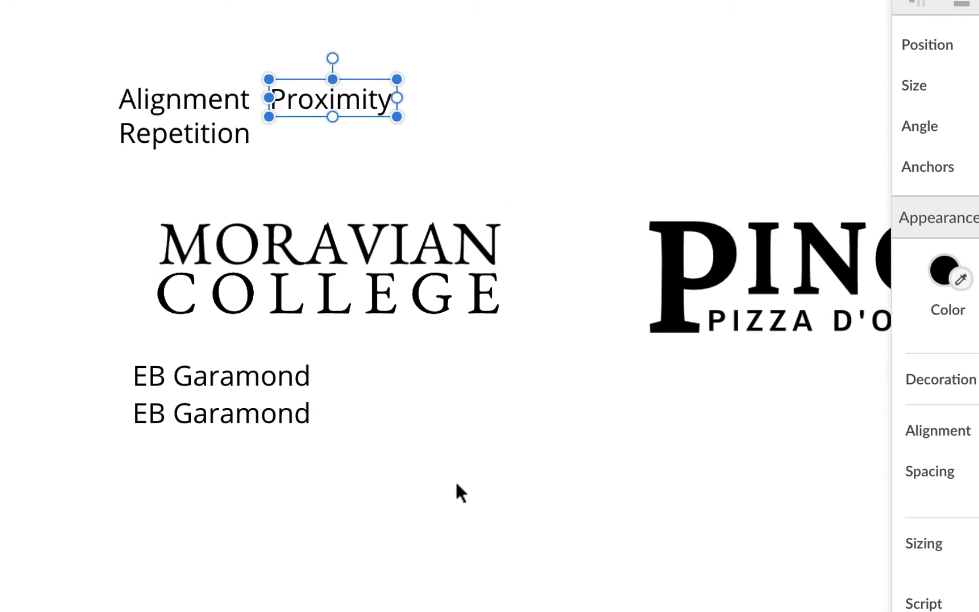
# - Move a Balance label beneath Proximity, level with Repetition above the Moravian College logo, and deselect it
pyautogui.hscroll(-10, 449, 501)
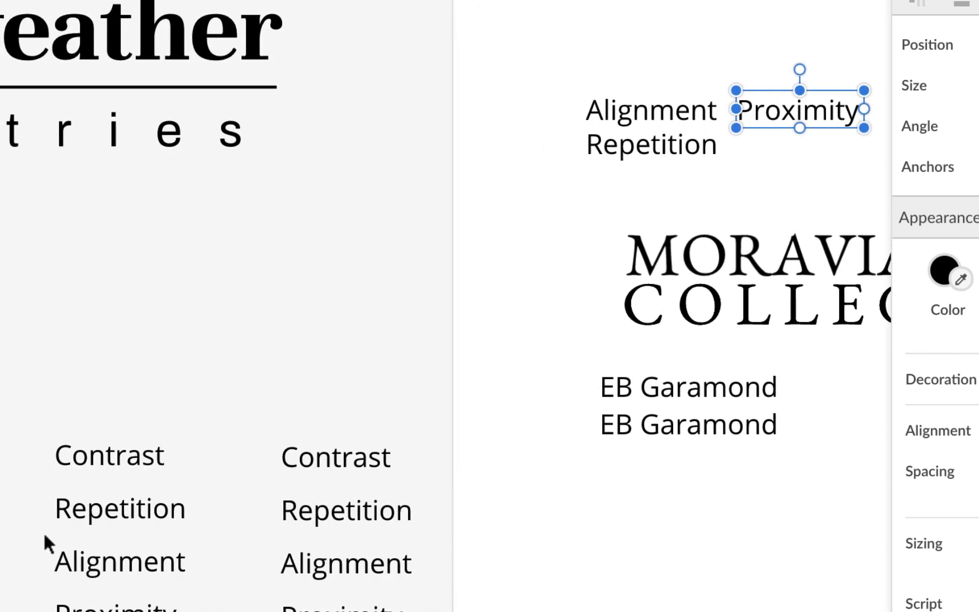
pyautogui.hscroll(5, 377, 357)
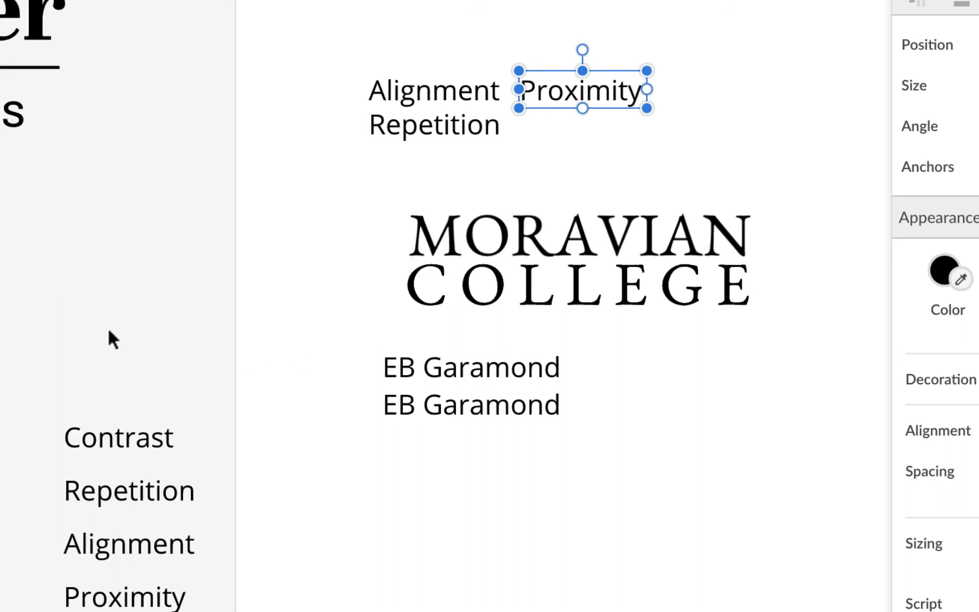
pyautogui.hscroll(-1, 109, 336)
pyautogui.moveTo(471, 249); pyautogui.dragTo(635, 126)
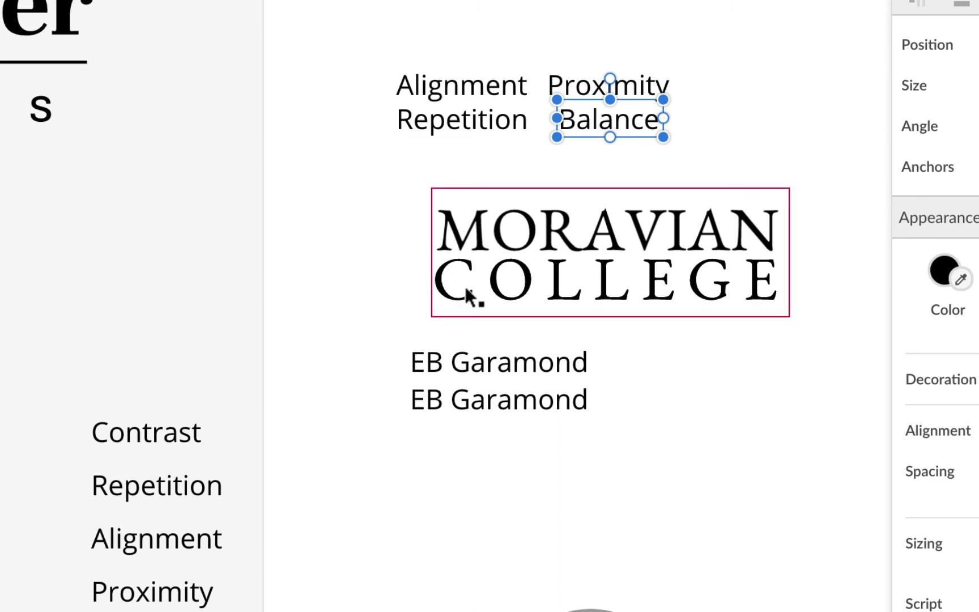
pyautogui.hscroll(1, 680, 413)
pyautogui.hscroll(10, 660, 425)
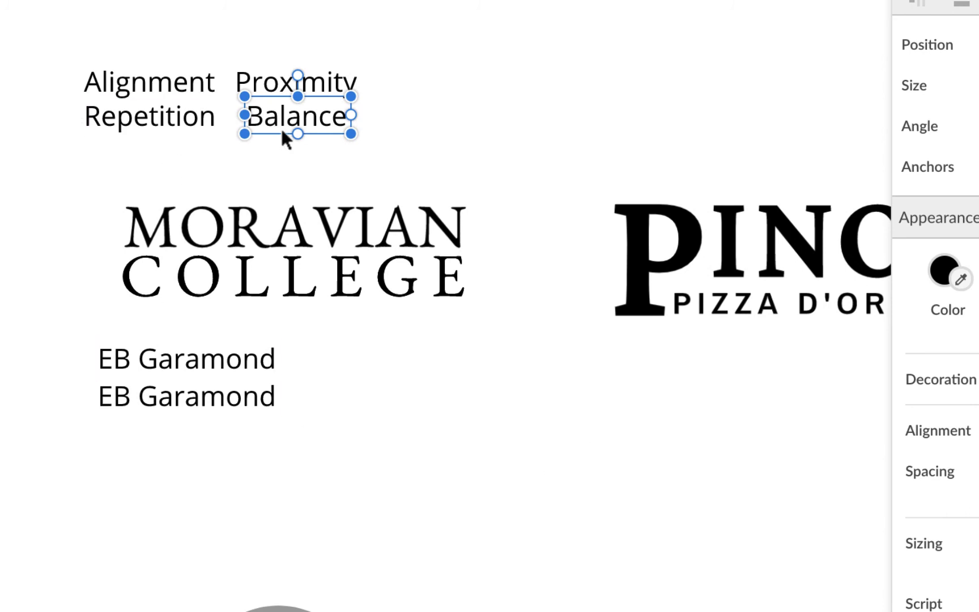
pyautogui.click(392, 435)
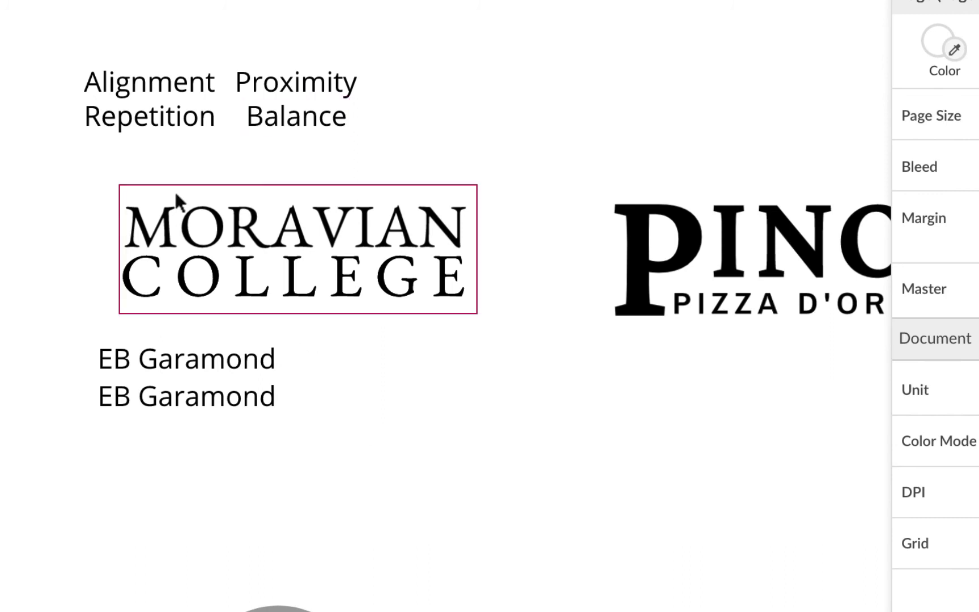
# - Inspect the fonts of the Pinos logo by selecting its large letter S and the Pizza D'Oro tagline
pyautogui.hscroll(10, 316, 383)
pyautogui.hscroll(2, 315, 382)
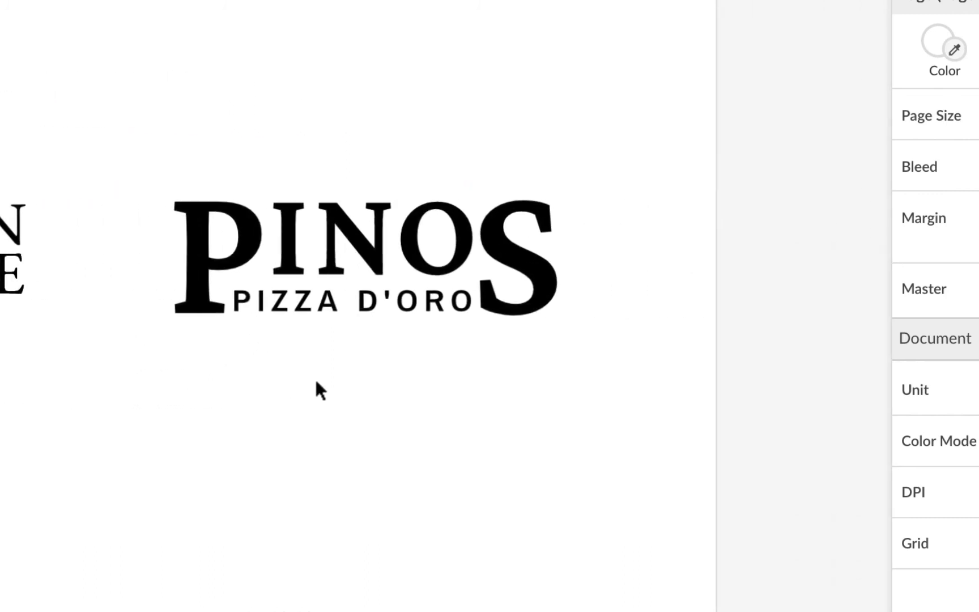
pyautogui.click(496, 252)
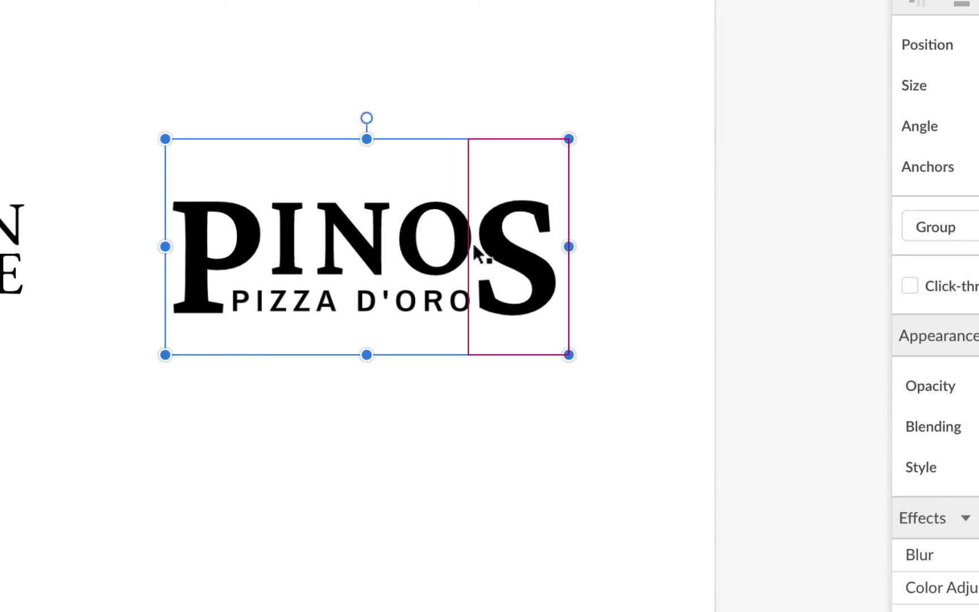
pyautogui.click(532, 271)
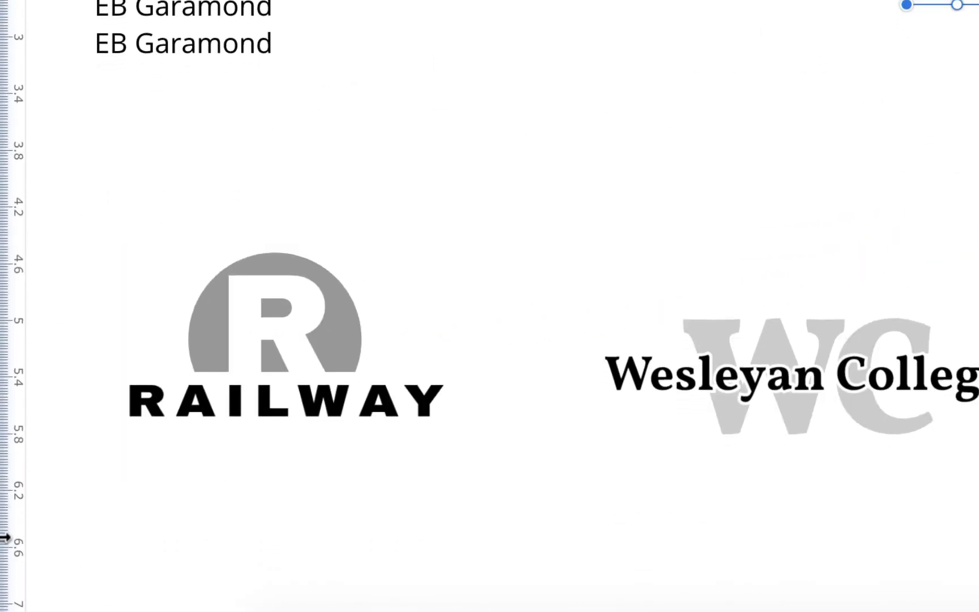
pyautogui.hscroll(-10, 147, 470)
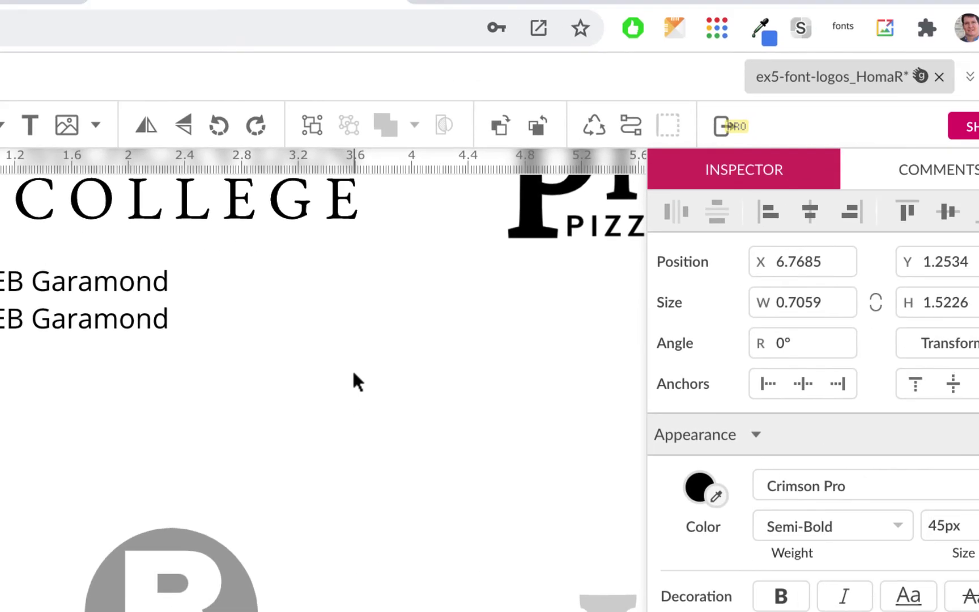
pyautogui.scroll(5, 353, 372)
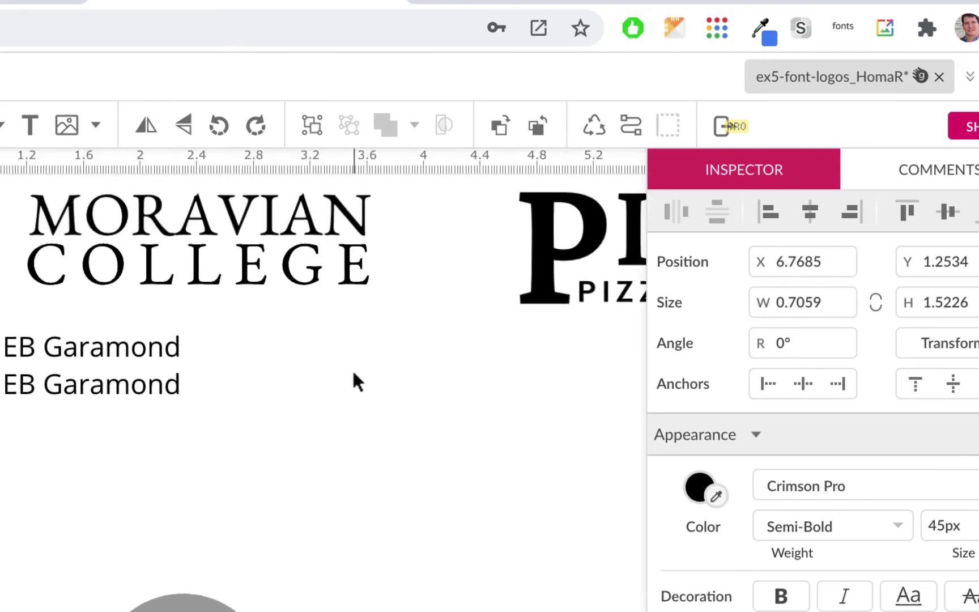
pyautogui.hscroll(10, 354, 373)
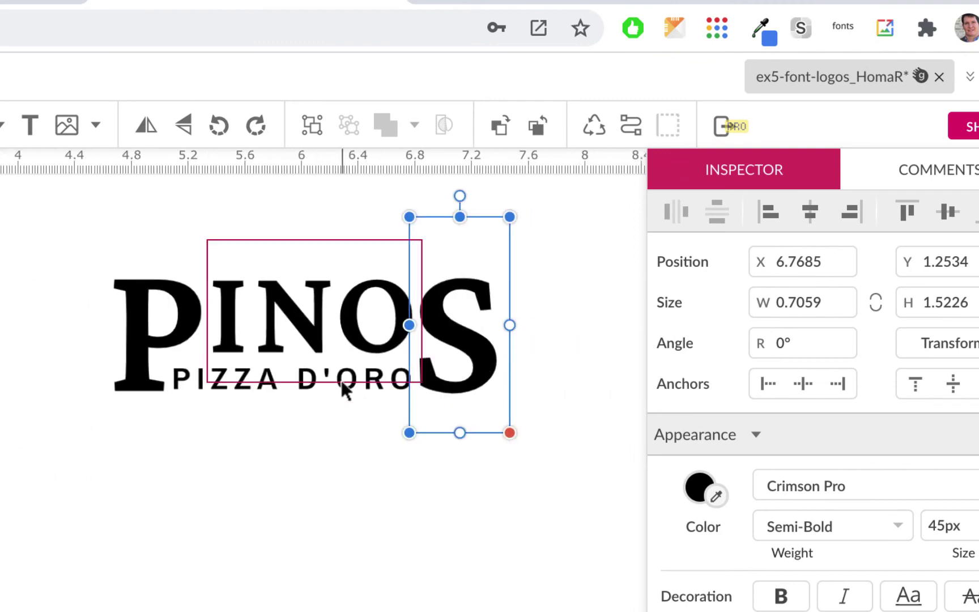
pyautogui.click(341, 380)
pyautogui.click(339, 389)
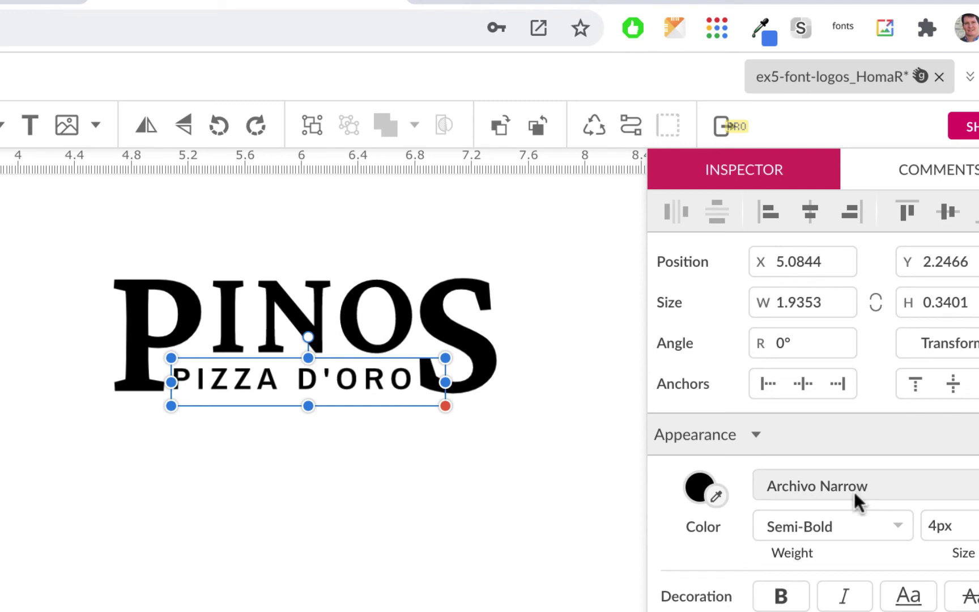
pyautogui.click(459, 544)
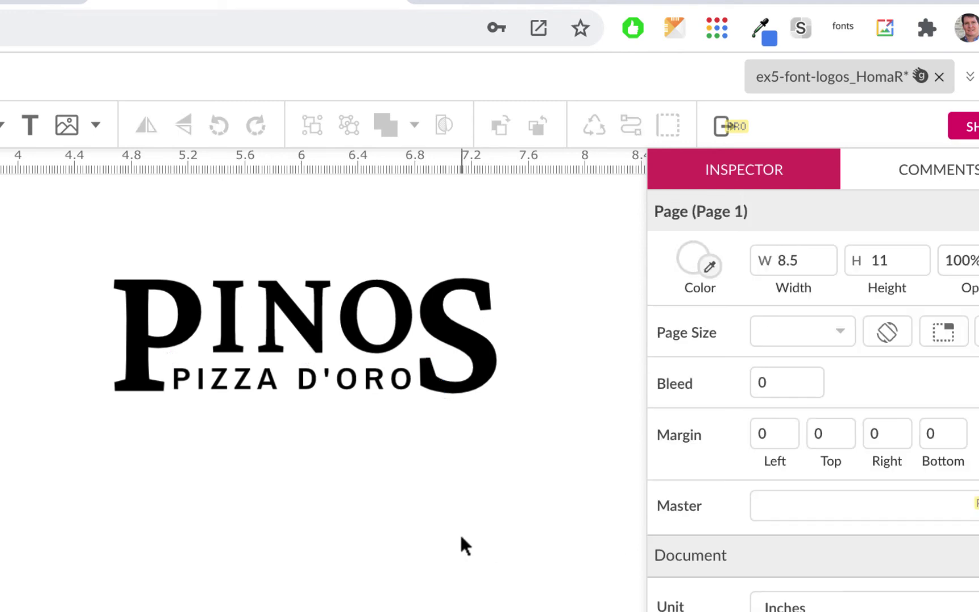
# - Compare the Pinos sample logo with the Moravian College, Railway and Wesleyan College logos on the page
pyautogui.scroll(1, 438, 539)
pyautogui.scroll(4, 438, 540)
pyautogui.hscroll(3, 438, 540)
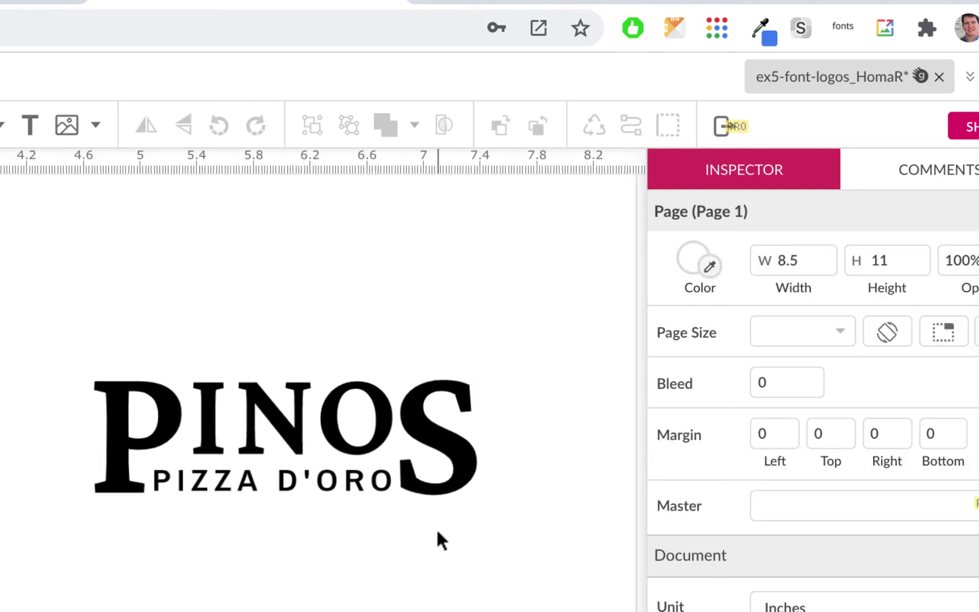
pyautogui.hscroll(2, 438, 532)
pyautogui.scroll(1, 438, 533)
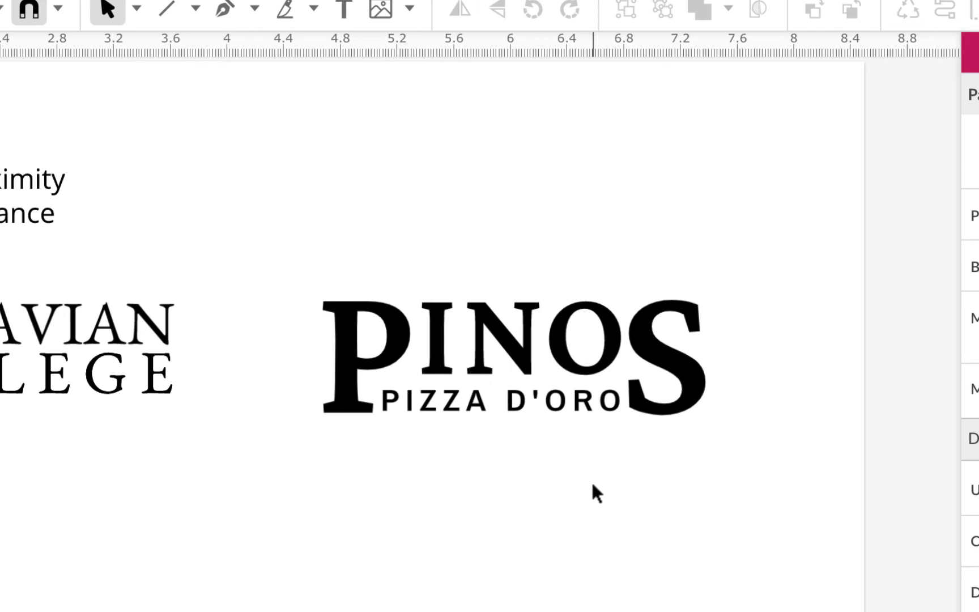
pyautogui.scroll(-5, 592, 489)
pyautogui.hscroll(2, 592, 488)
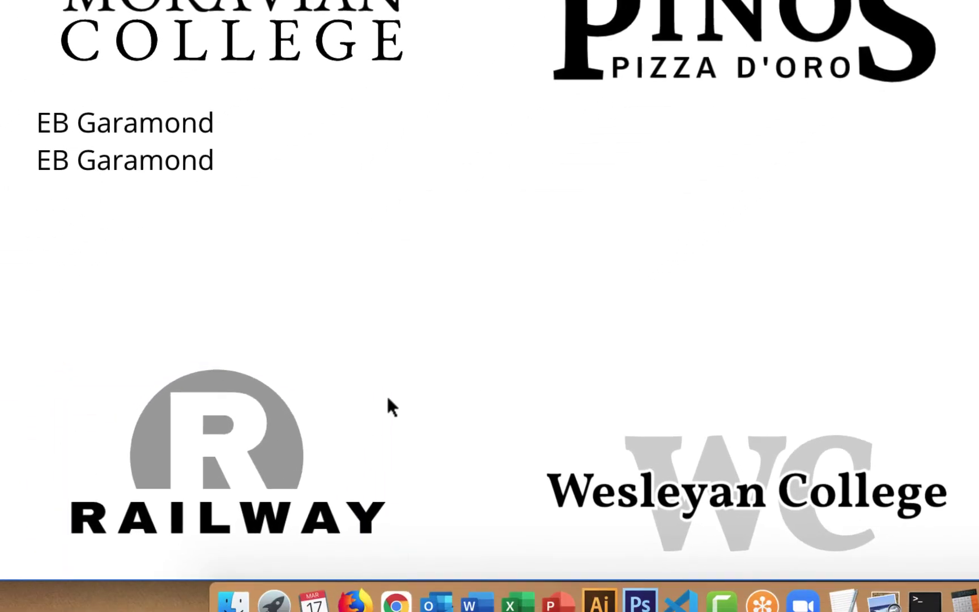
pyautogui.scroll(3, 760, 255)
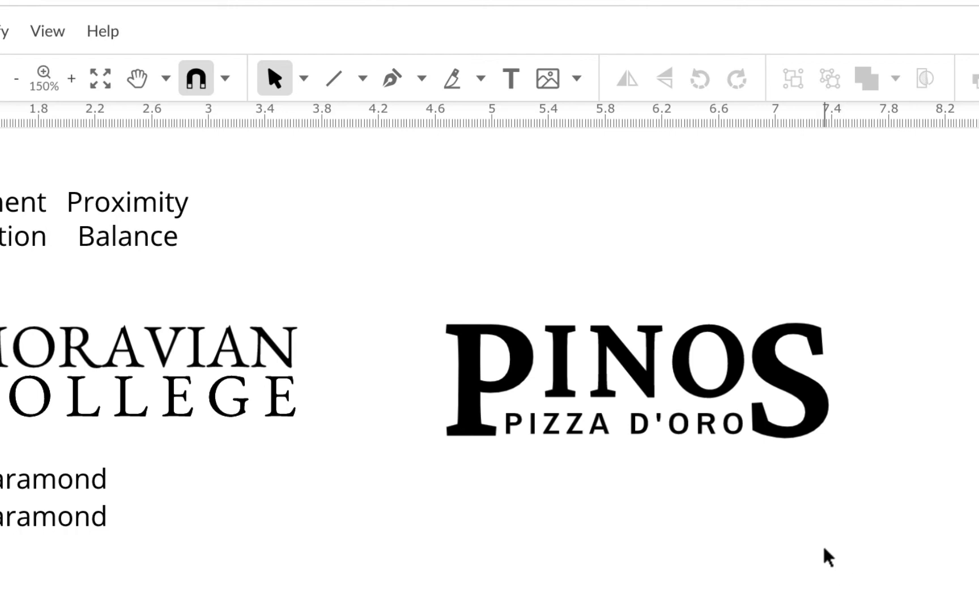
pyautogui.scroll(-2, 814, 563)
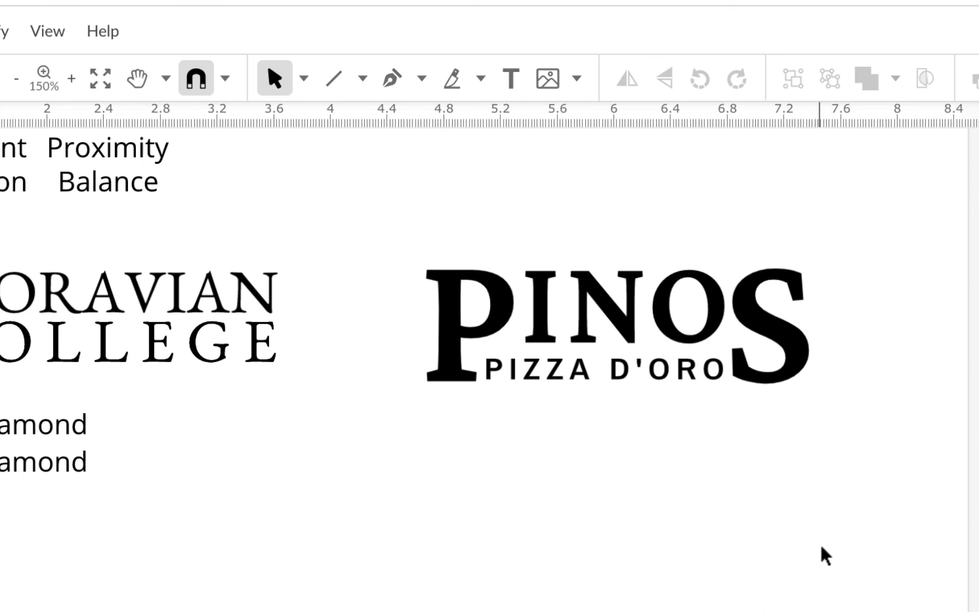
pyautogui.moveTo(625, 555); pyautogui.dragTo(952, 606)
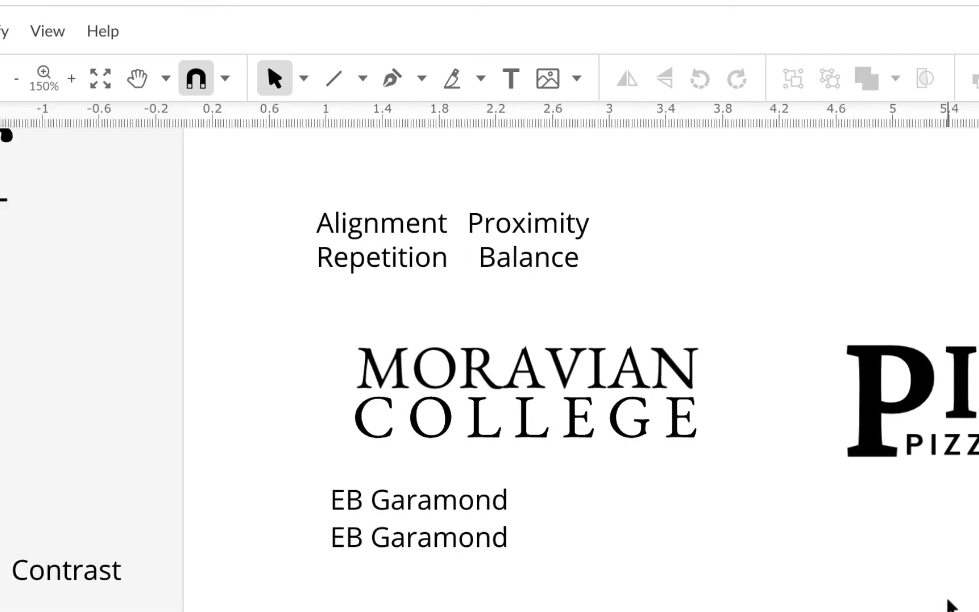
pyautogui.hscroll(5, 946, 601)
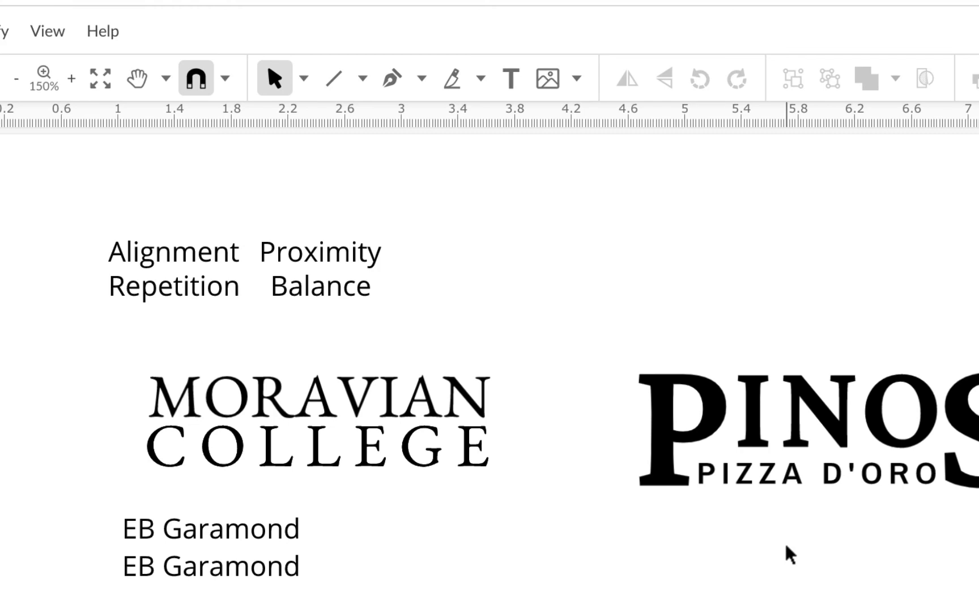
# - Inspect the Railway sample logo by selecting the letter R inside its group, and review the logos above it
pyautogui.scroll(-5, 790, 554)
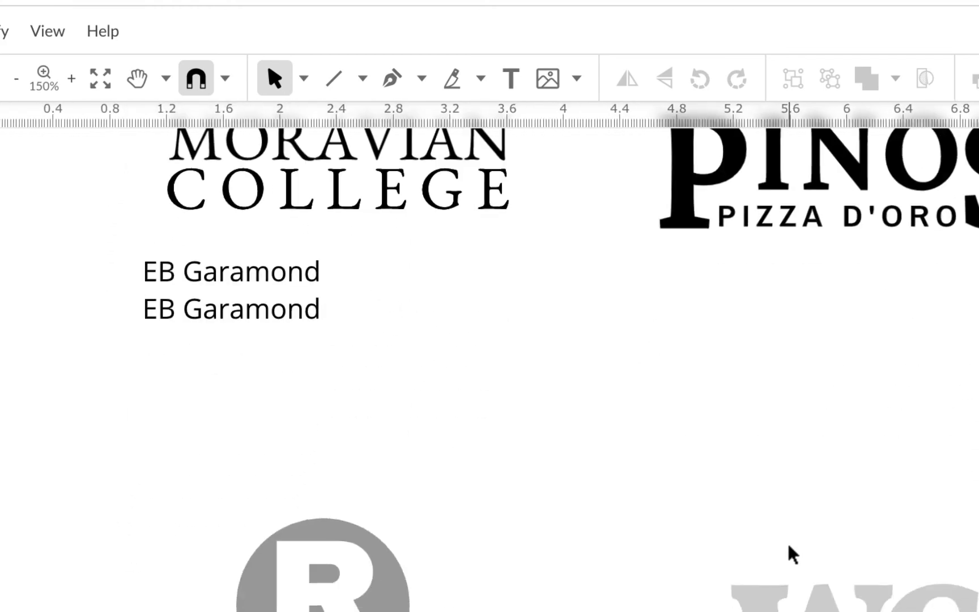
pyautogui.click(354, 572)
pyautogui.doubleClick(351, 569)
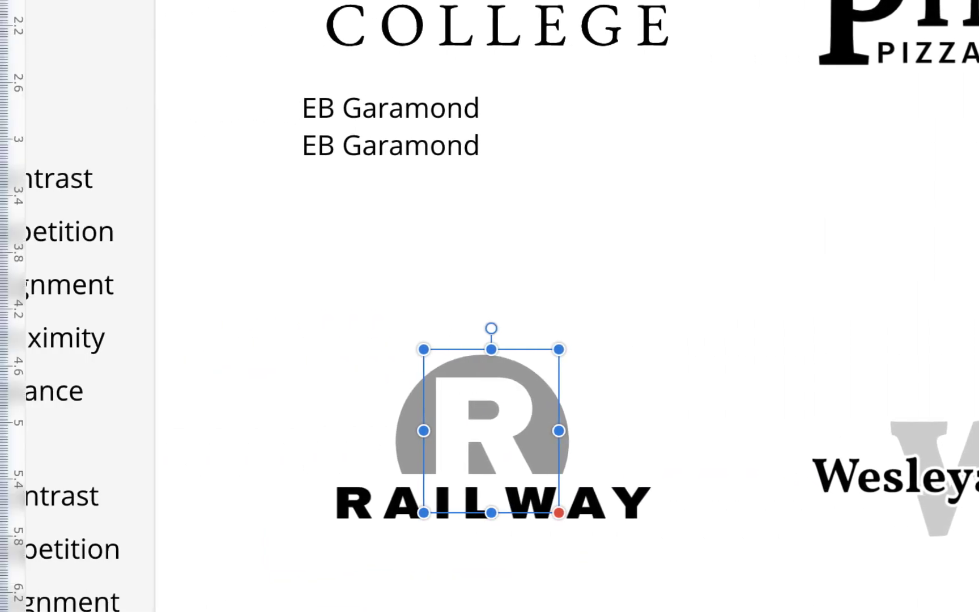
pyautogui.click(474, 286)
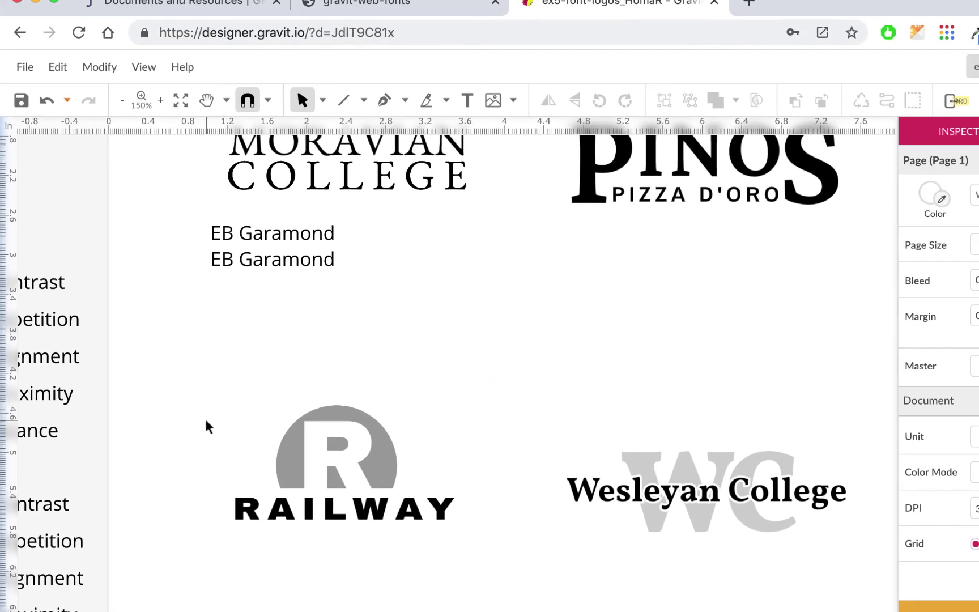
pyautogui.scroll(4, 206, 426)
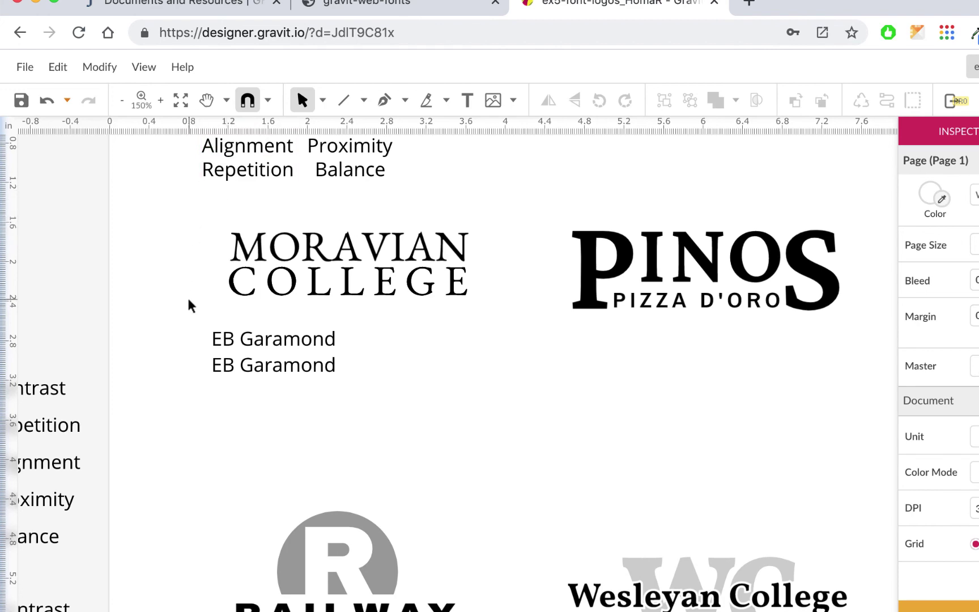
pyautogui.scroll(2, 474, 422)
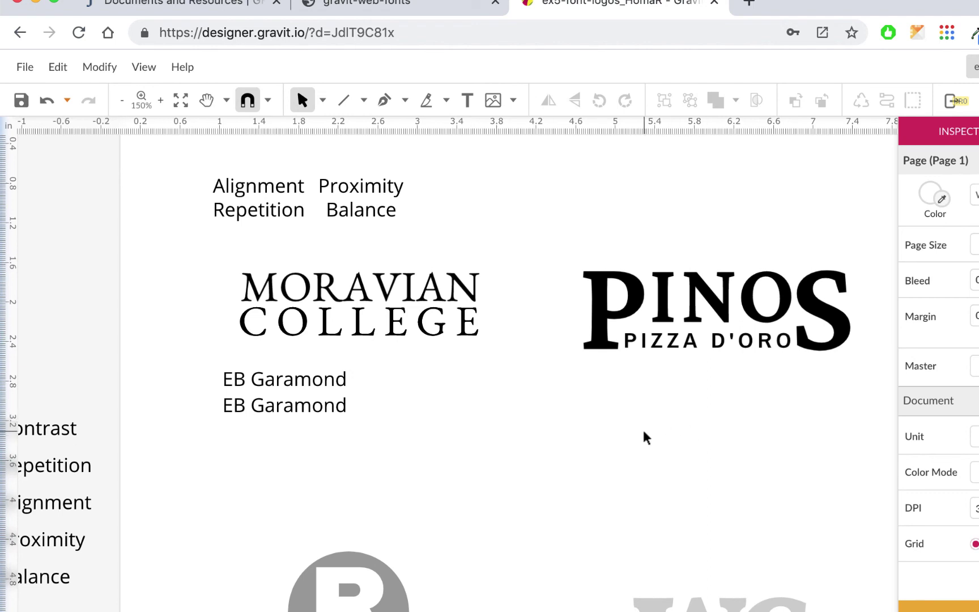
# - Save the logo document, and copy its share link with access for everybody with the link set to Developer
pyautogui.scroll(-2, 645, 438)
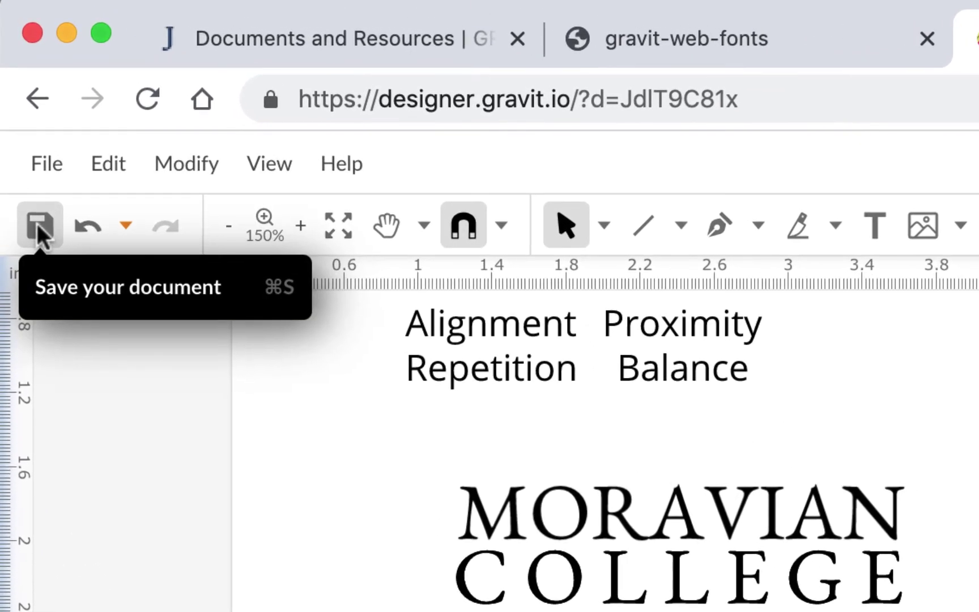
pyautogui.click(36, 221)
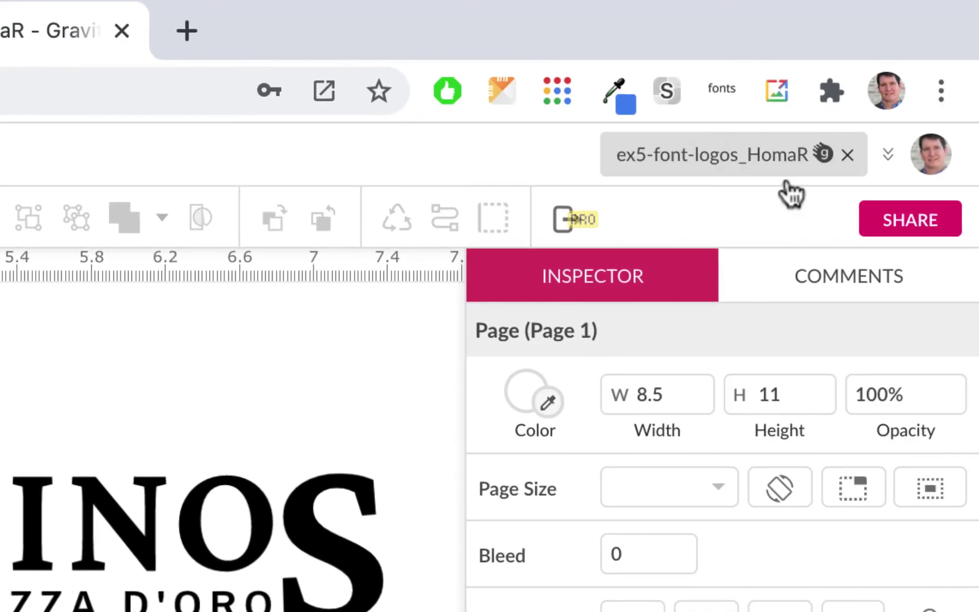
pyautogui.click(909, 218)
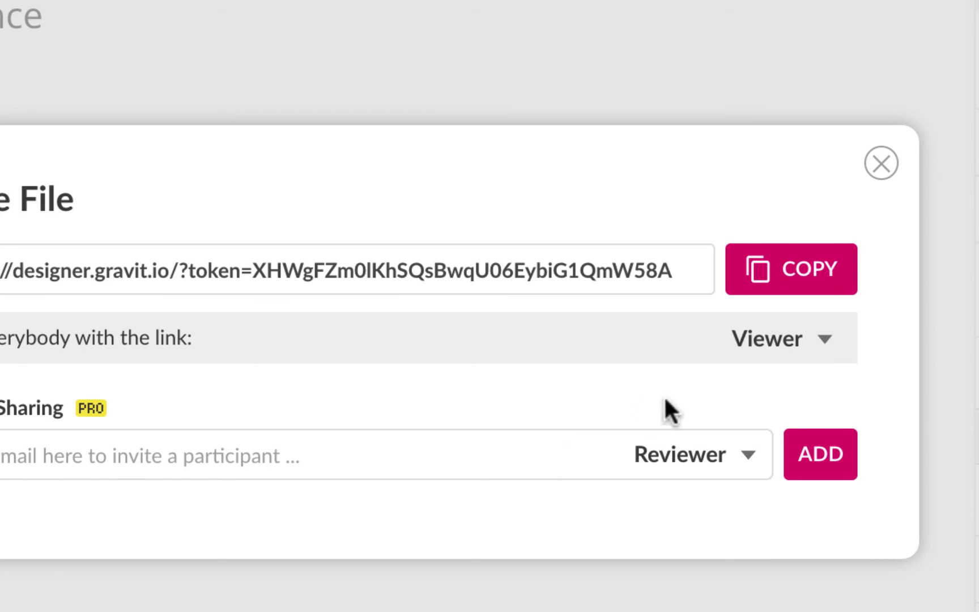
pyautogui.click(826, 346)
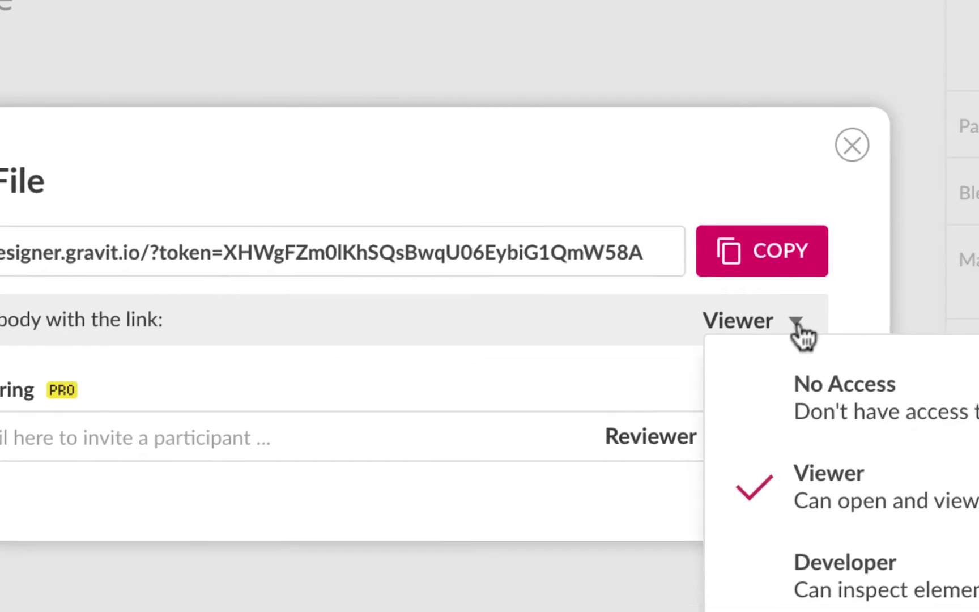
pyautogui.click(711, 519)
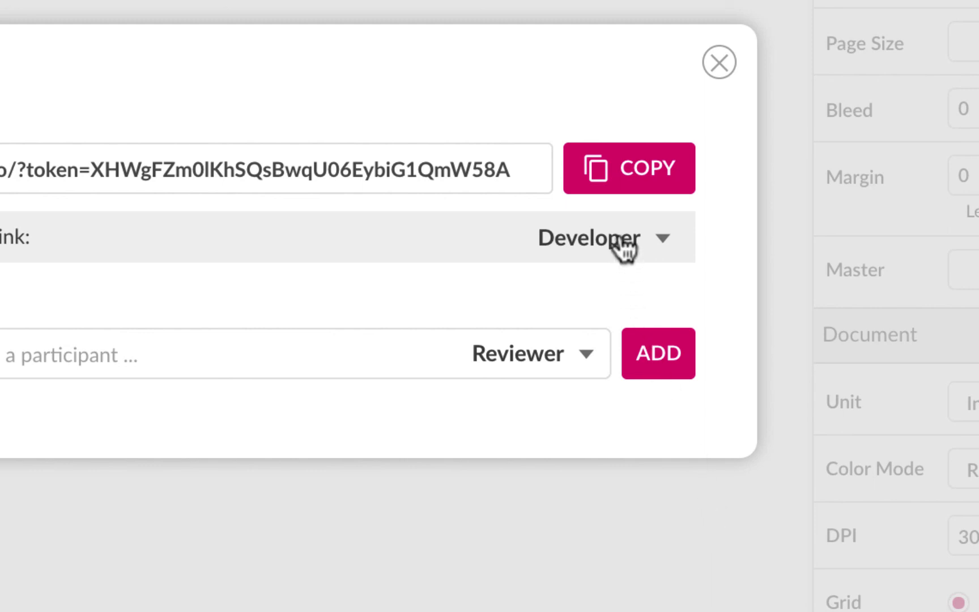
pyautogui.click(655, 164)
pyautogui.click(649, 168)
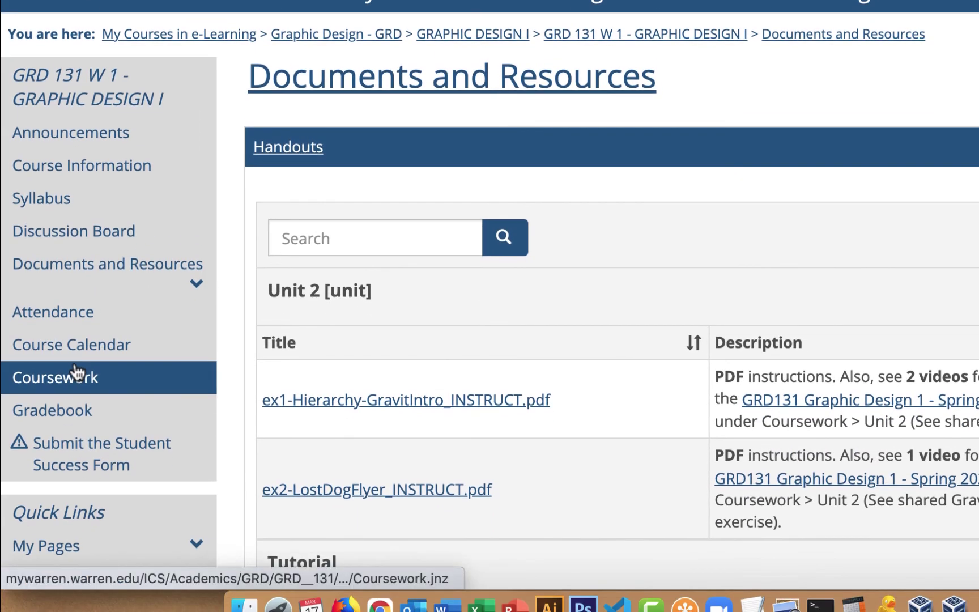
# - On the MyWarren course site, open the Unit 7 coursework assignment "ex5 - Type Logos (Design Principles & Fonts)"
pyautogui.click(76, 375)
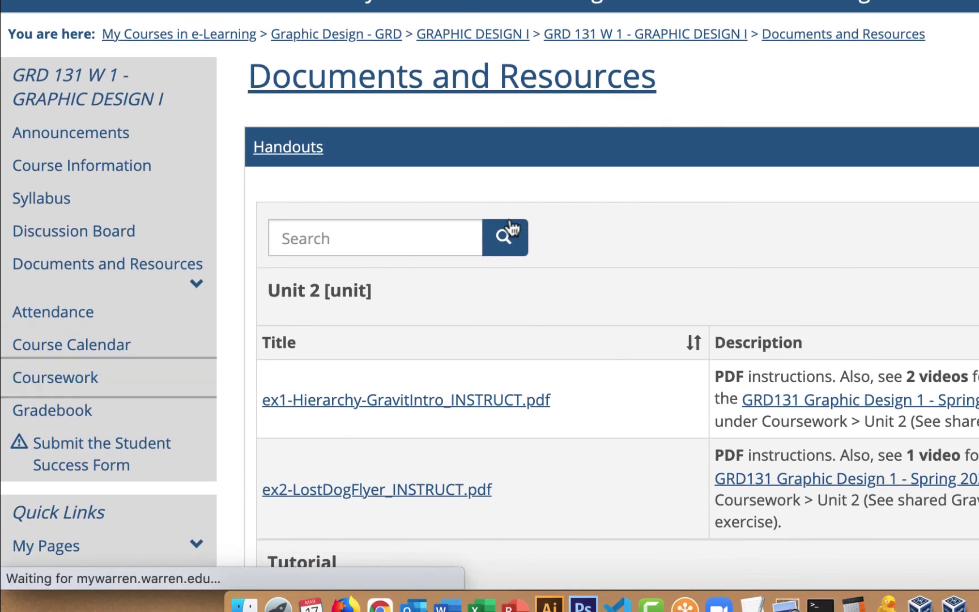
pyautogui.scroll(-20, 508, 220)
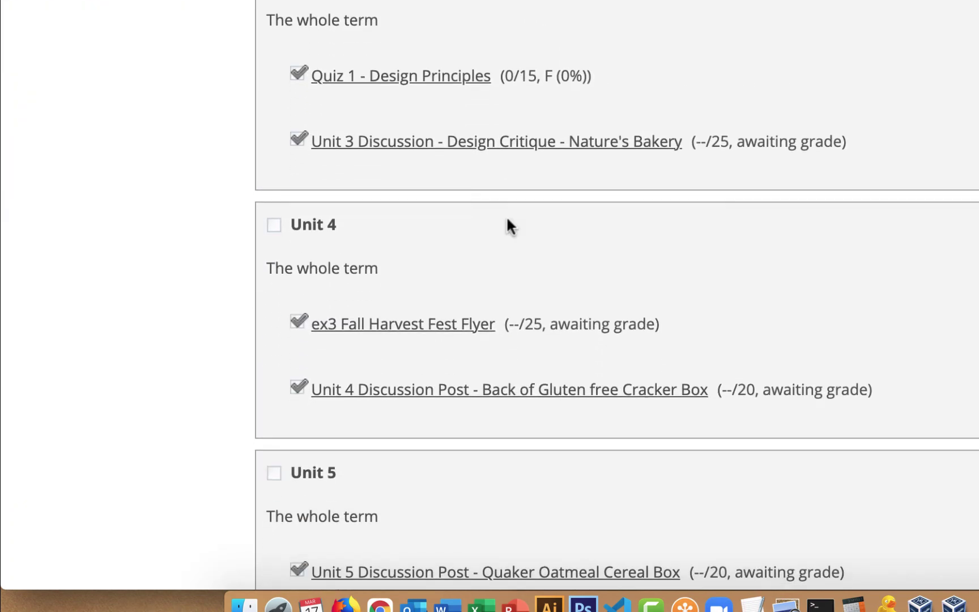
pyautogui.scroll(-5, 508, 224)
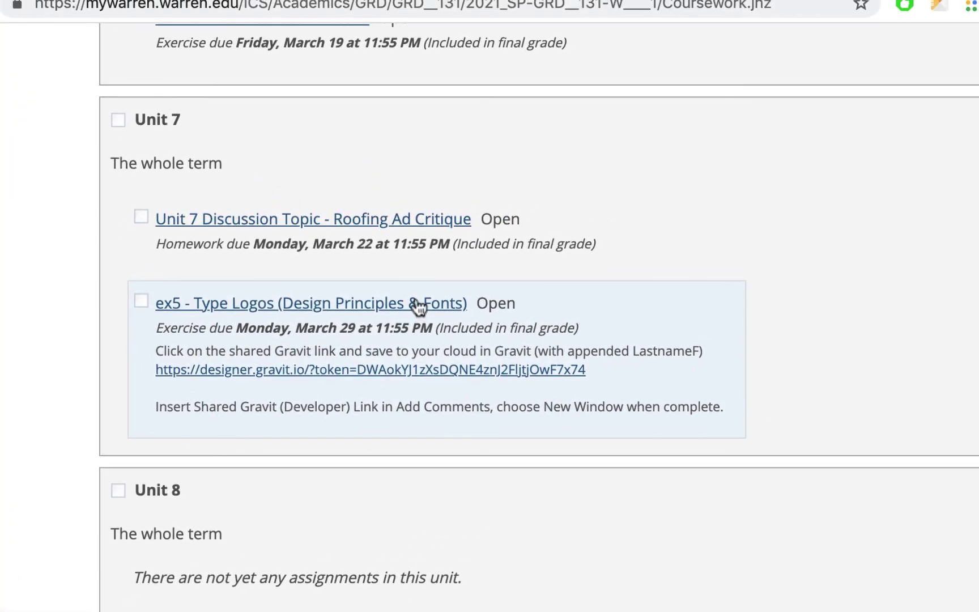
pyautogui.click(419, 306)
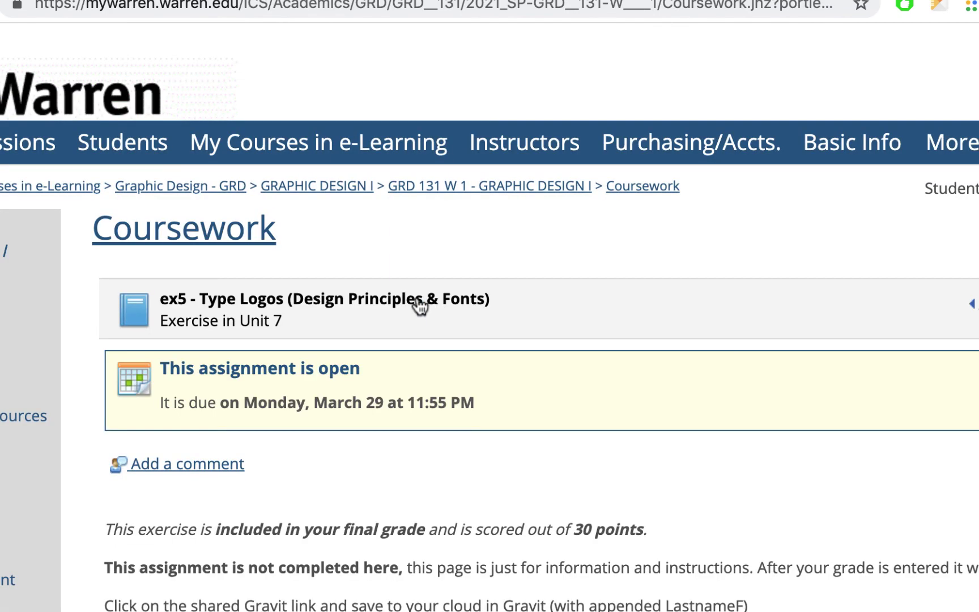
# - Add a comment to the assignment with the copied share link inserted as a URL that opens in a new window, and save it
pyautogui.scroll(-3, 419, 307)
pyautogui.click(205, 250)
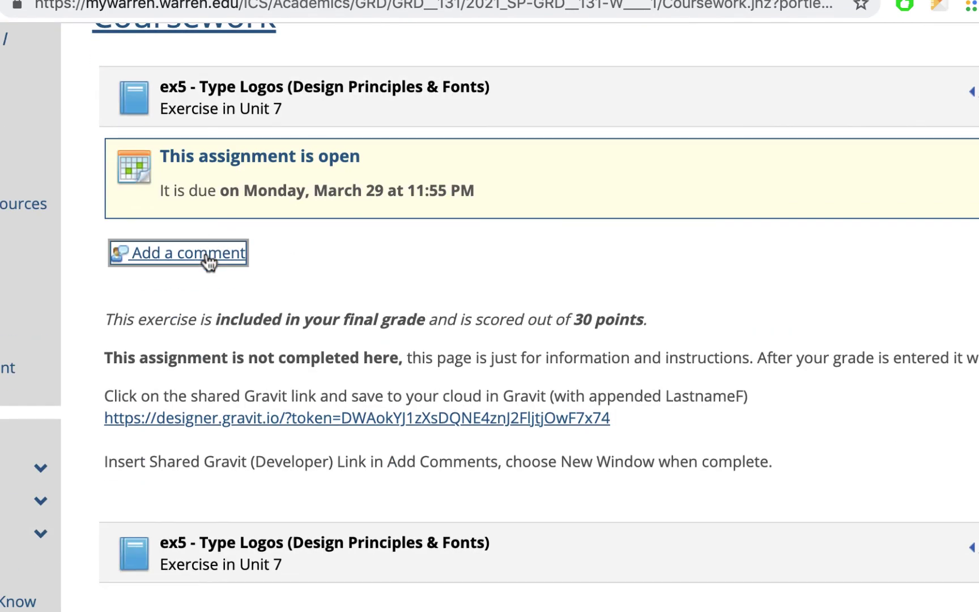
pyautogui.click(525, 265)
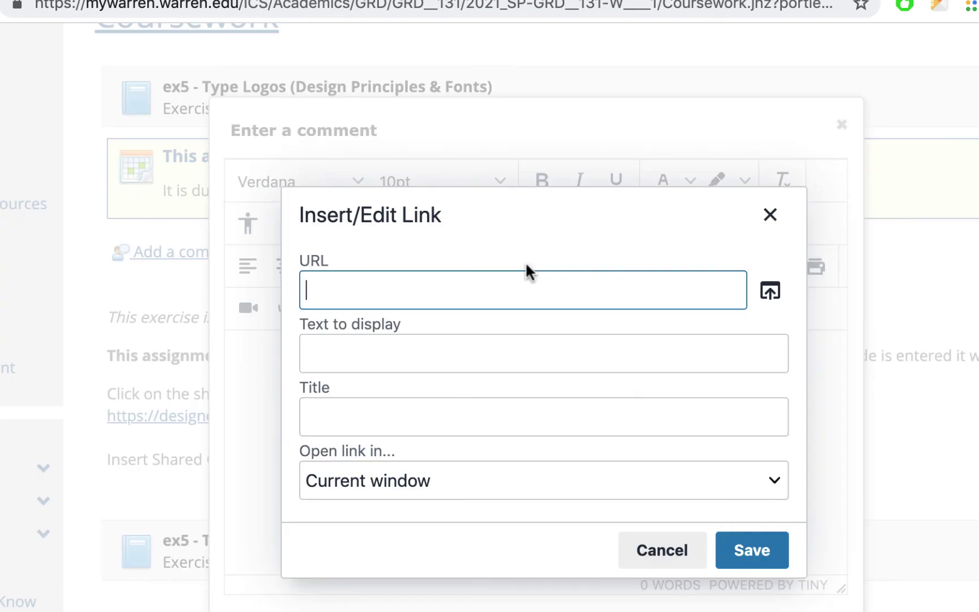
pyautogui.hotkey('ctrl', 'v')
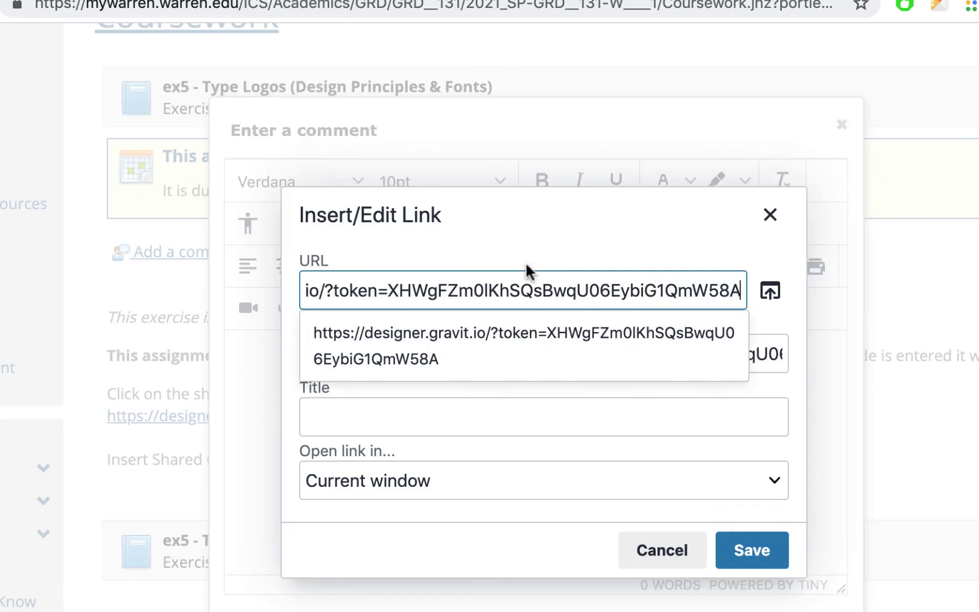
pyautogui.press('Escape')
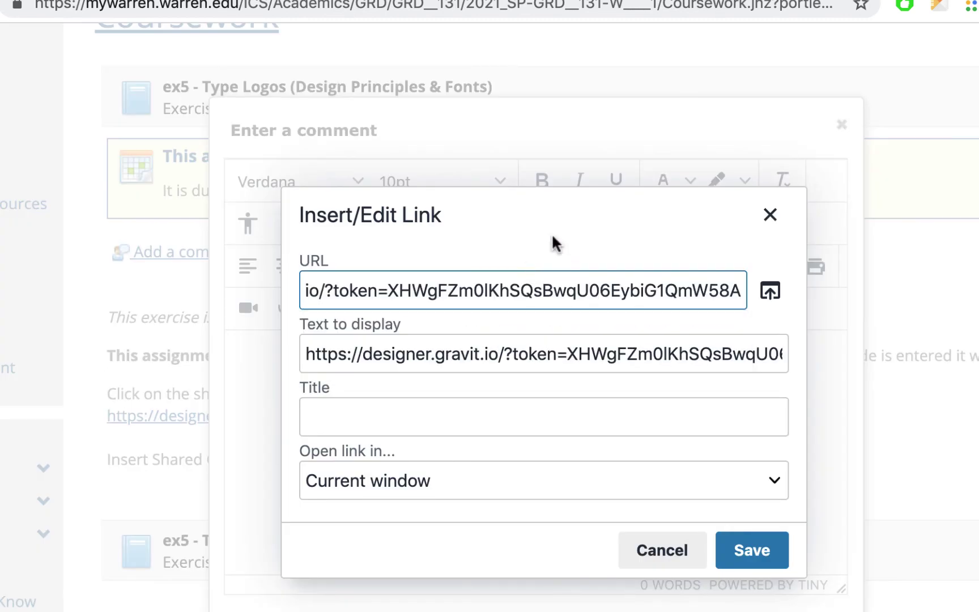
pyautogui.click(485, 494)
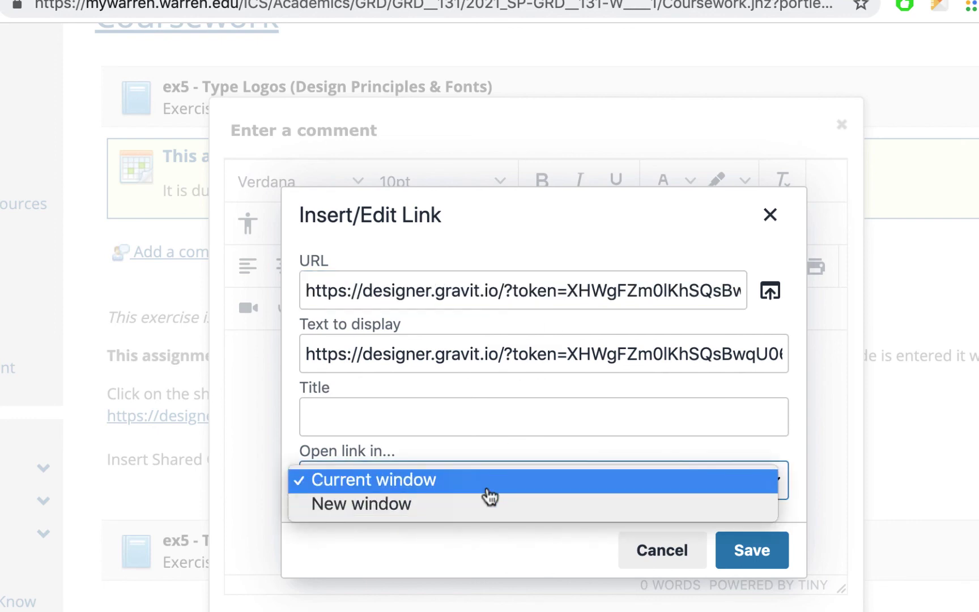
pyautogui.click(478, 519)
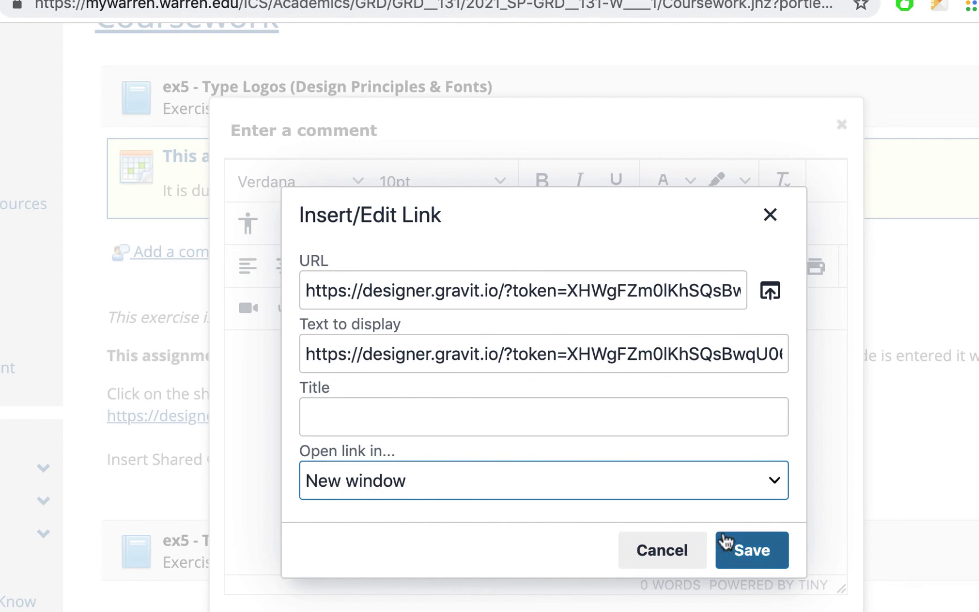
pyautogui.click(752, 547)
pyautogui.click(312, 545)
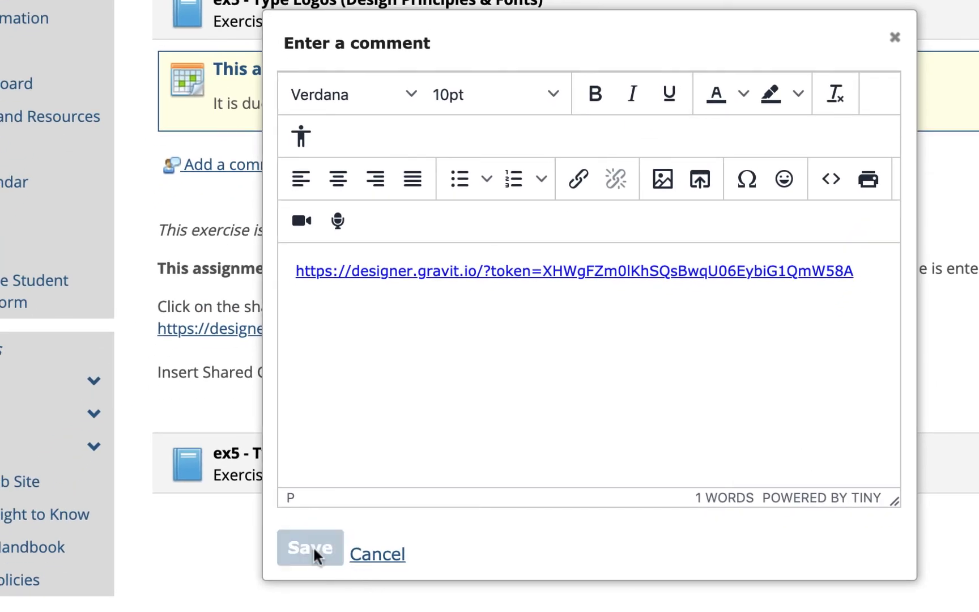